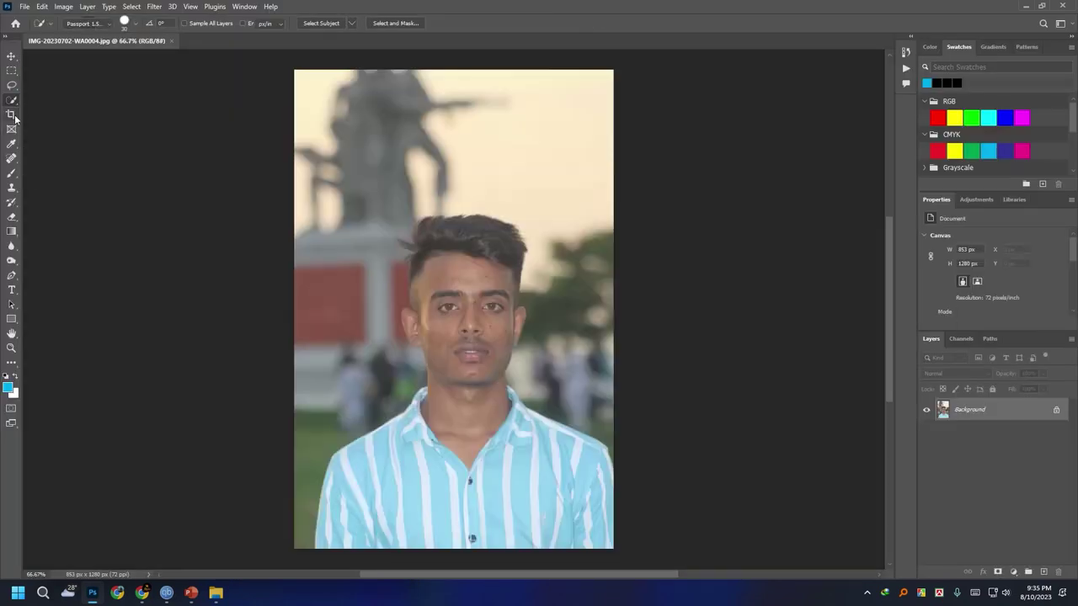
# Crop the portrait to the 450×600 Passport preset, framing the face.
pyautogui.press('c')
pyautogui.moveTo(457, 101); pyautogui.dragTo(472, 150)
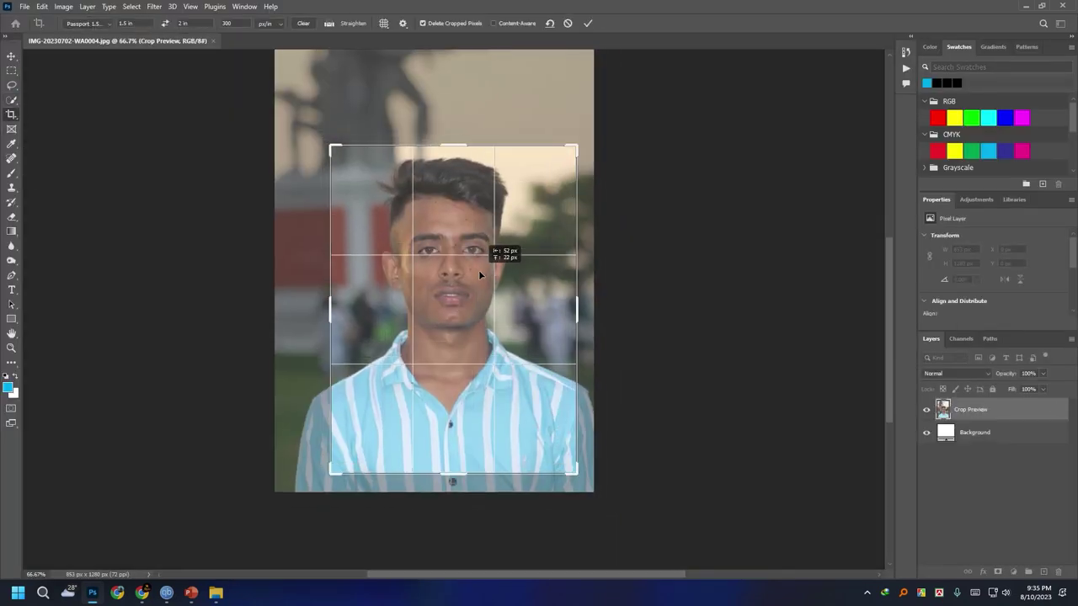
pyautogui.moveTo(479, 270); pyautogui.dragTo(493, 276)
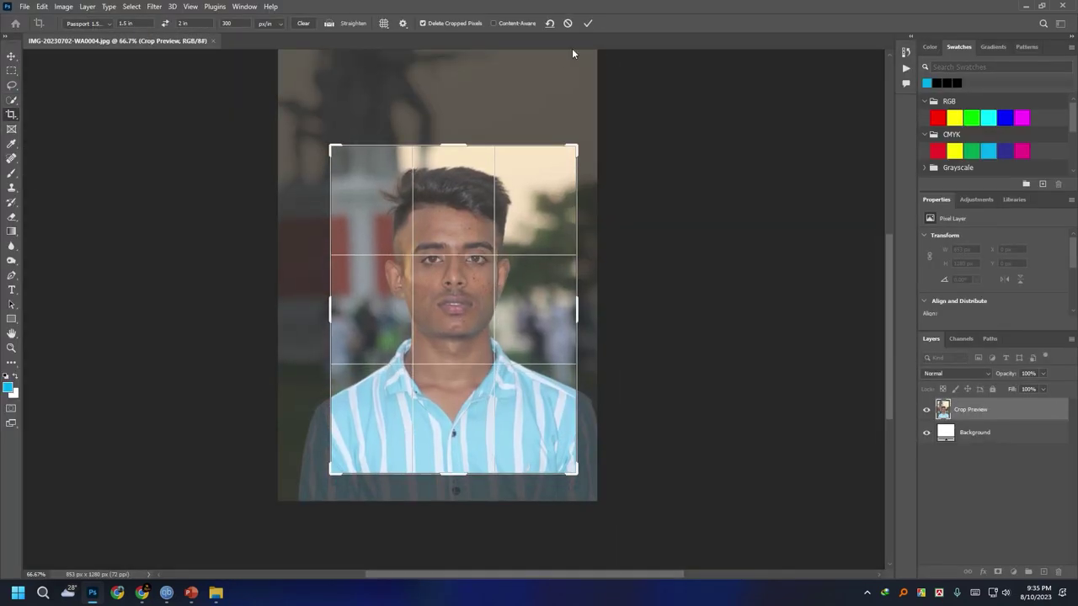
pyautogui.press('Return')
# Apply a Shadows/Highlights adjustment to the photo.
pyautogui.click(63, 6)
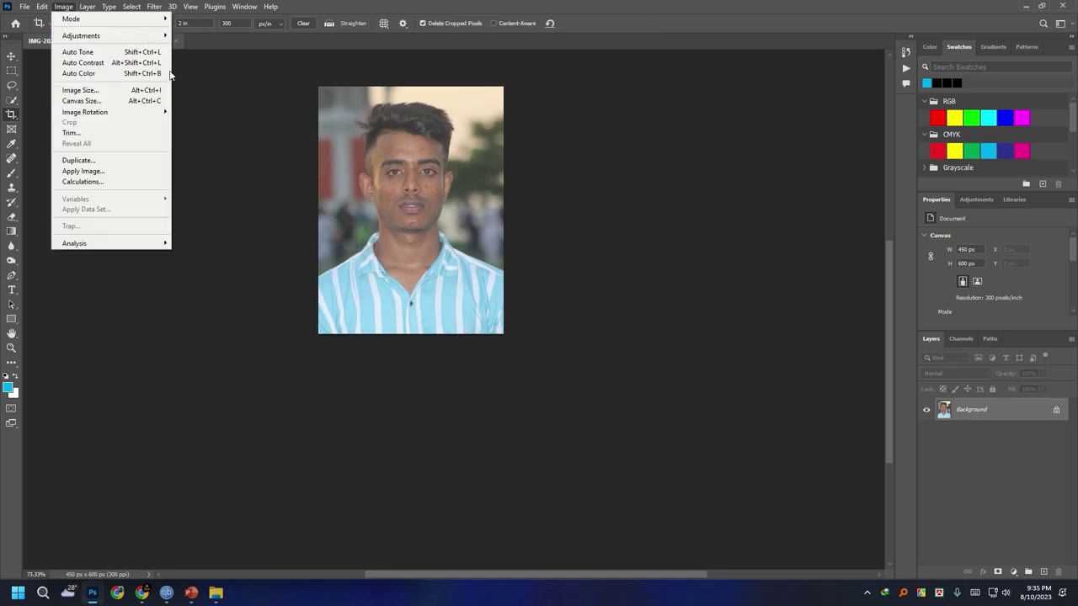
pyautogui.moveTo(84, 36)
pyautogui.click(210, 236)
pyautogui.click(619, 168)
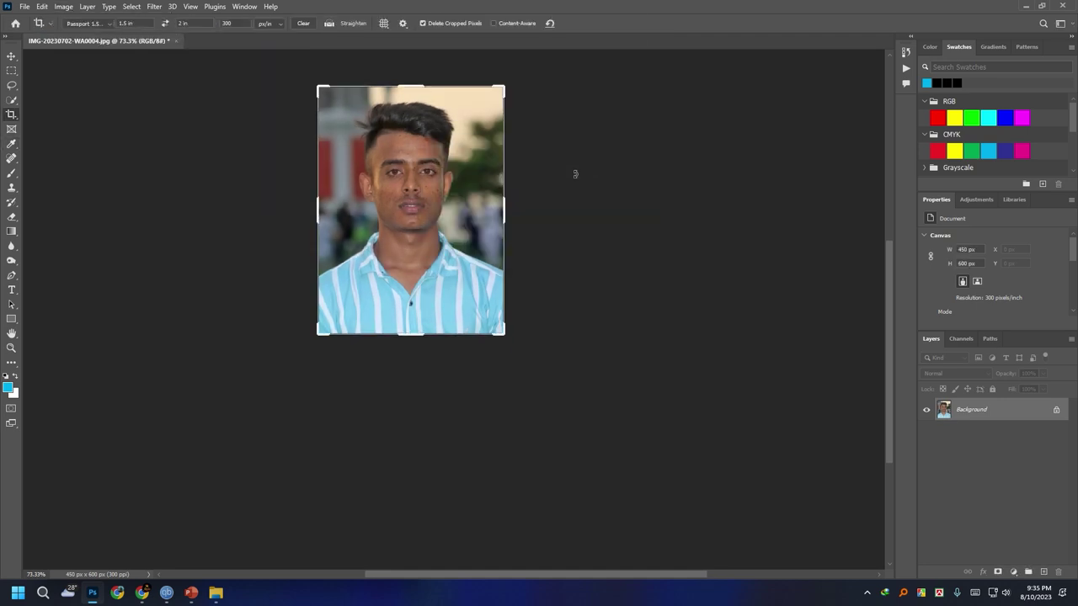
# Brighten the photo with Levels by pulling in the white point.
pyautogui.hotkey('ctrl', 'l')
pyautogui.moveTo(860, 287); pyautogui.dragTo(768, 287)
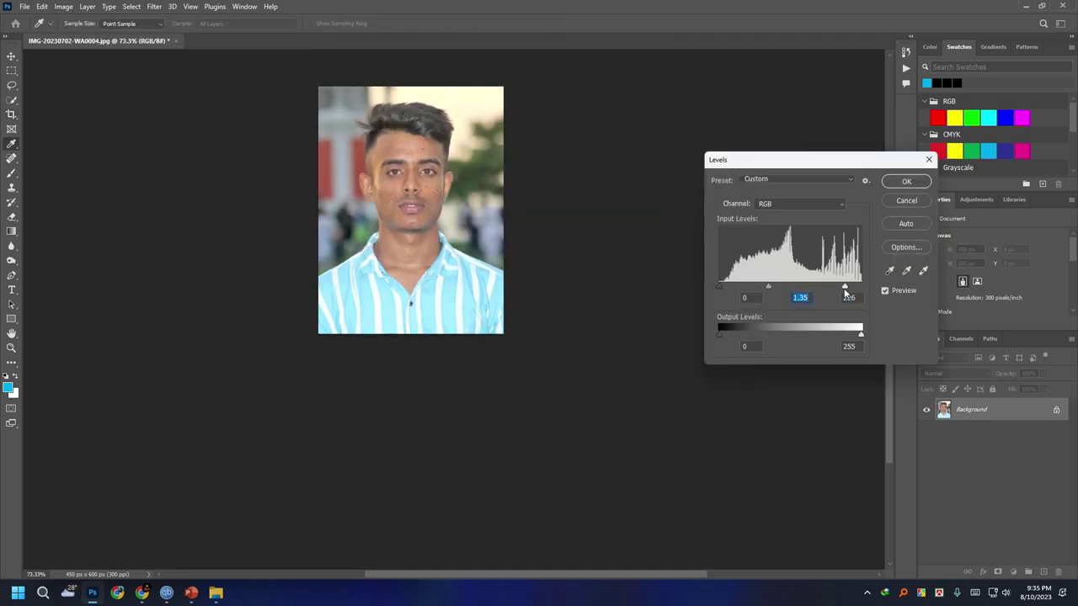
pyautogui.moveTo(844, 287); pyautogui.dragTo(826, 288)
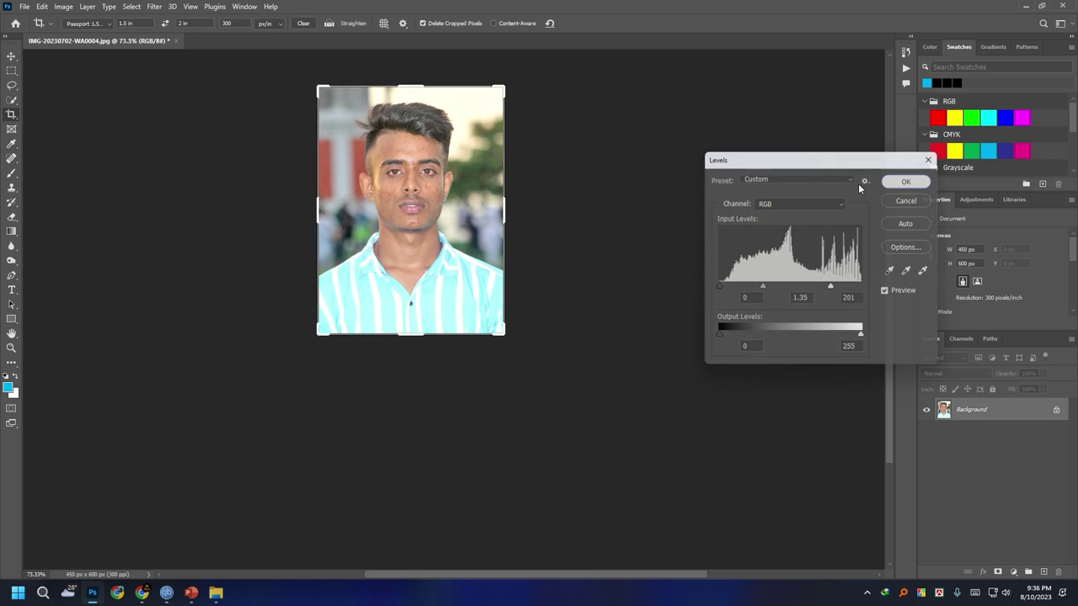
pyautogui.click(906, 181)
# Apply SkinFiner's Skin Tone-Lightening preset to the face.
pyautogui.click(154, 6)
pyautogui.press('Escape')
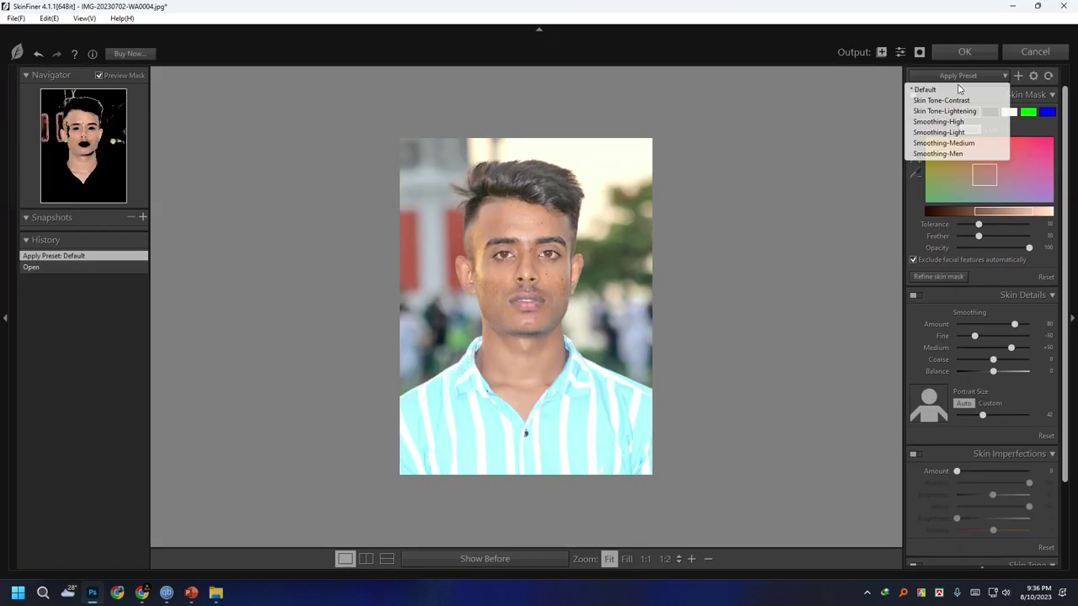
pyautogui.click(959, 75)
pyautogui.click(958, 110)
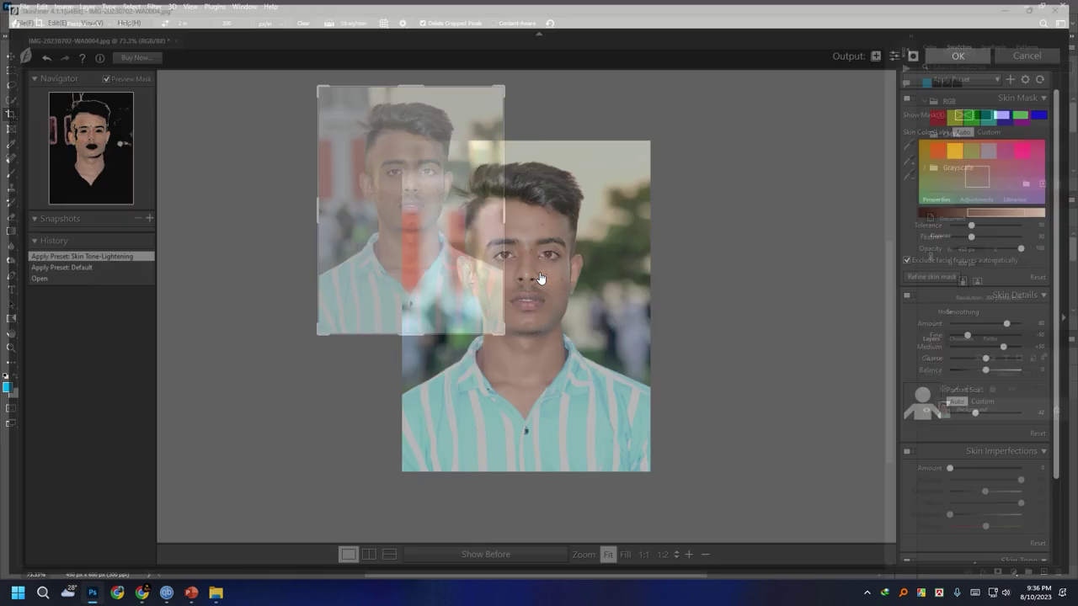
pyautogui.press('Return')
# Heal the spot between the eyebrows and the right-cheek blemish with the Spot Healing Brush.
pyautogui.click(11, 158)
pyautogui.scroll(5, 428, 166)
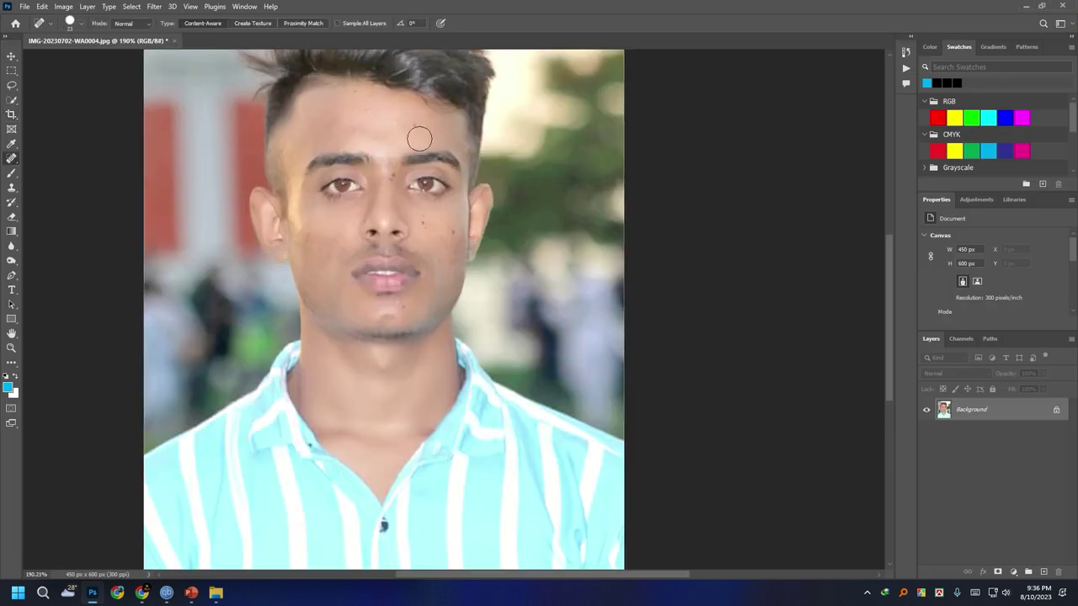
pyautogui.rightClick(421, 132)
pyautogui.press('Return')
pyautogui.click(392, 174)
pyautogui.click(424, 220)
pyautogui.scroll(2, 392, 158)
pyautogui.scroll(-4, 444, 287)
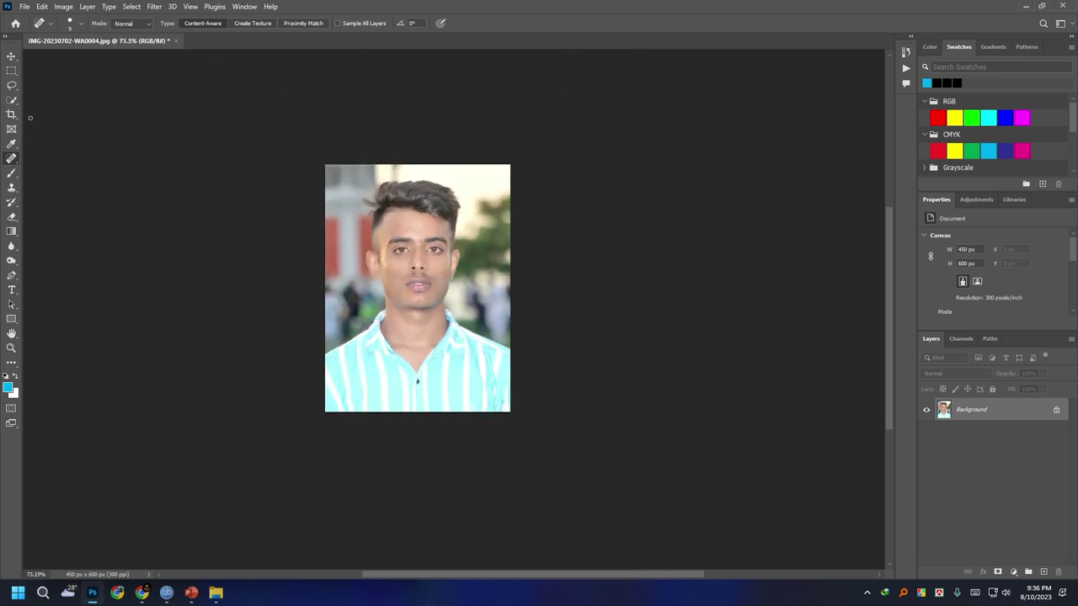
# Select the subject, invert to the background, fill it with cyan and deselect.
pyautogui.click(11, 100)
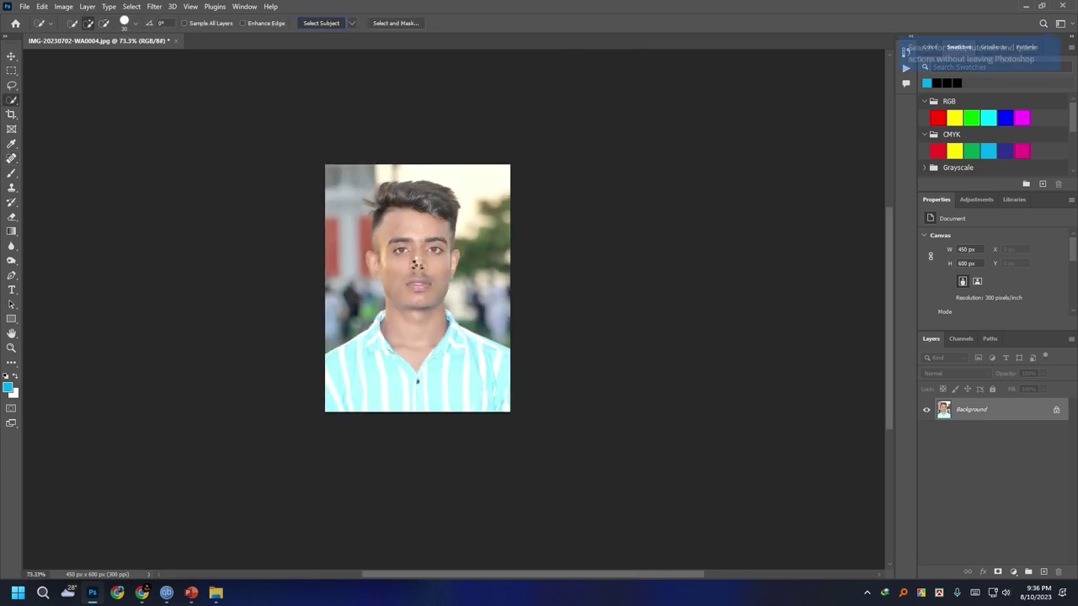
pyautogui.rightClick(413, 246)
pyautogui.click(438, 267)
pyautogui.hotkey('shift', 'F5')
pyautogui.press('Return')
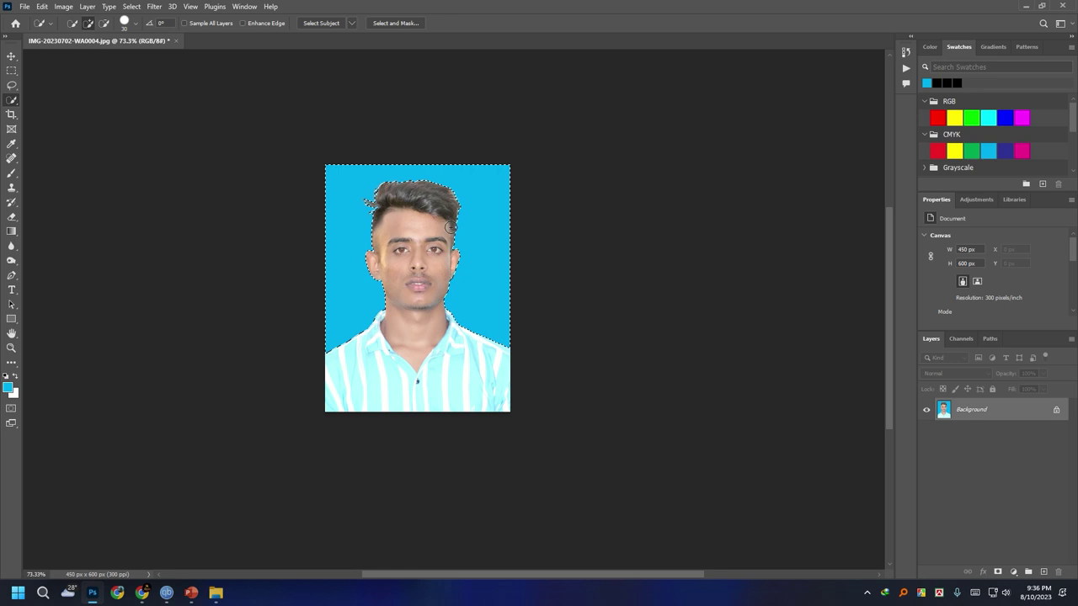
pyautogui.hotkey('ctrl', 'd')
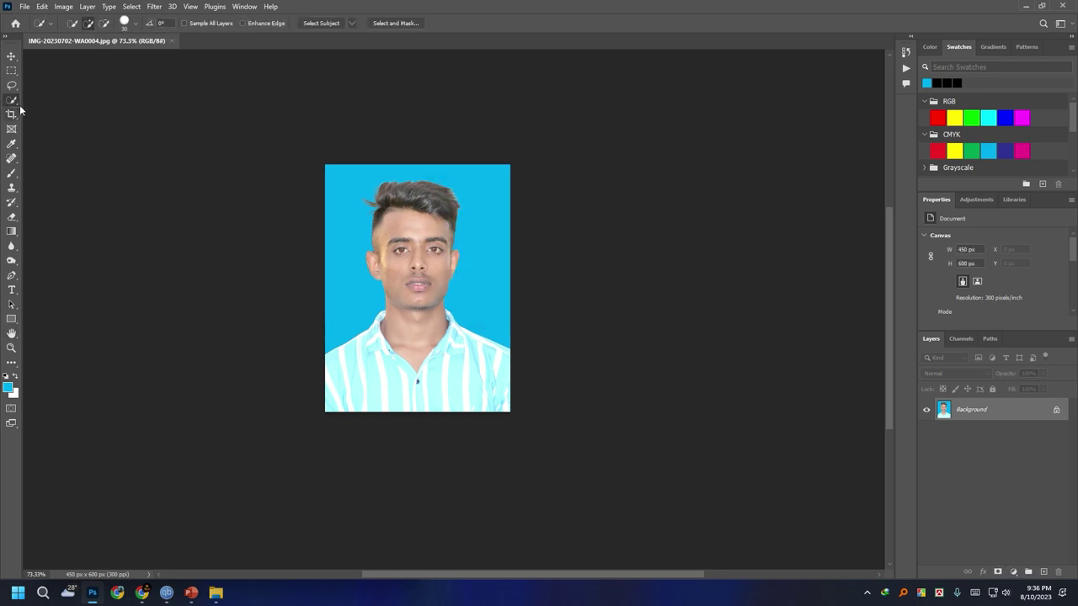
# Resize the image to 120×150 pixels.
pyautogui.click(63, 6)
pyautogui.click(94, 90)
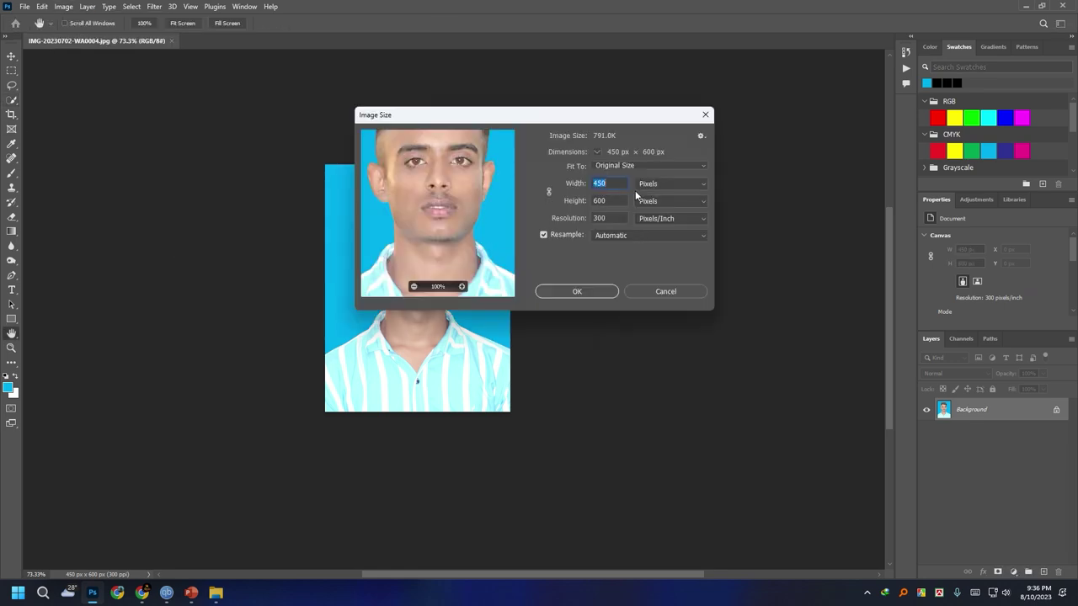
pyautogui.write('120')
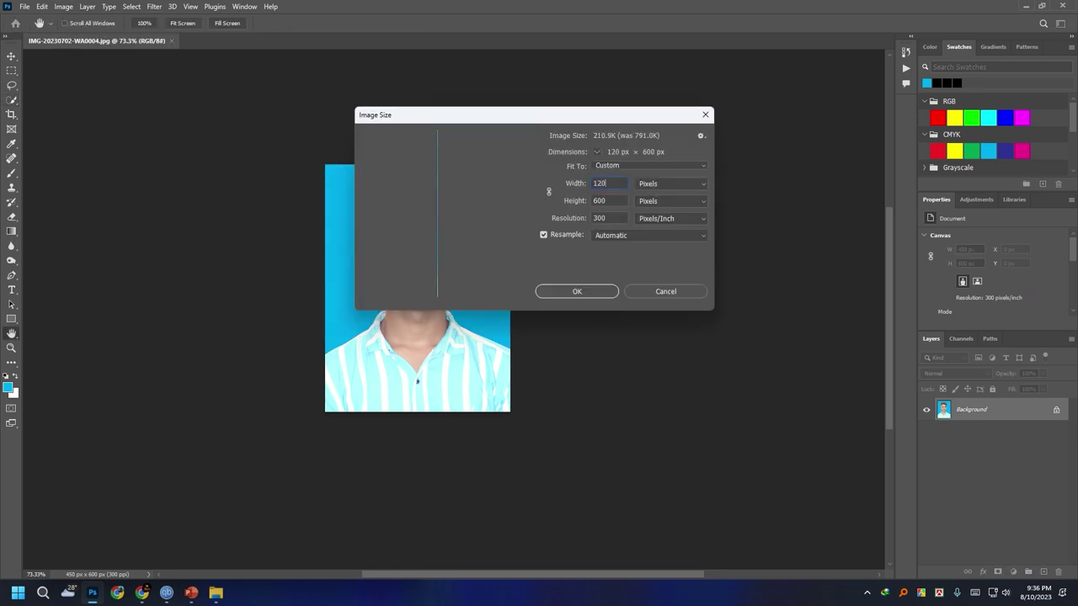
pyautogui.press('Tab')
pyautogui.write('150')
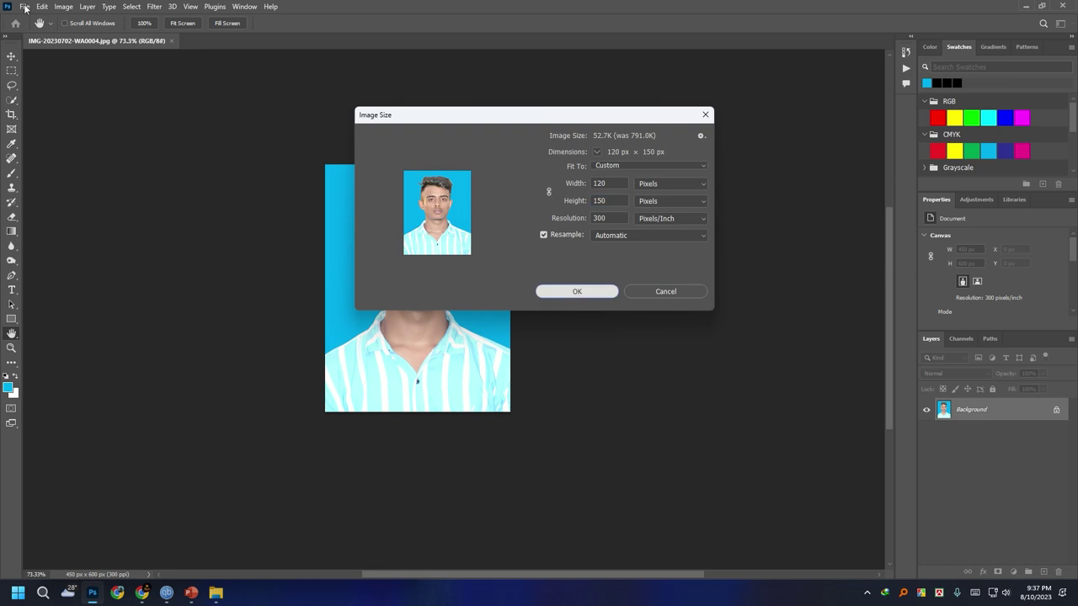
pyautogui.press('Return')
# Save the photo as the JPEG 'sabbir' at maximum quality.
pyautogui.click(25, 7)
pyautogui.click(50, 141)
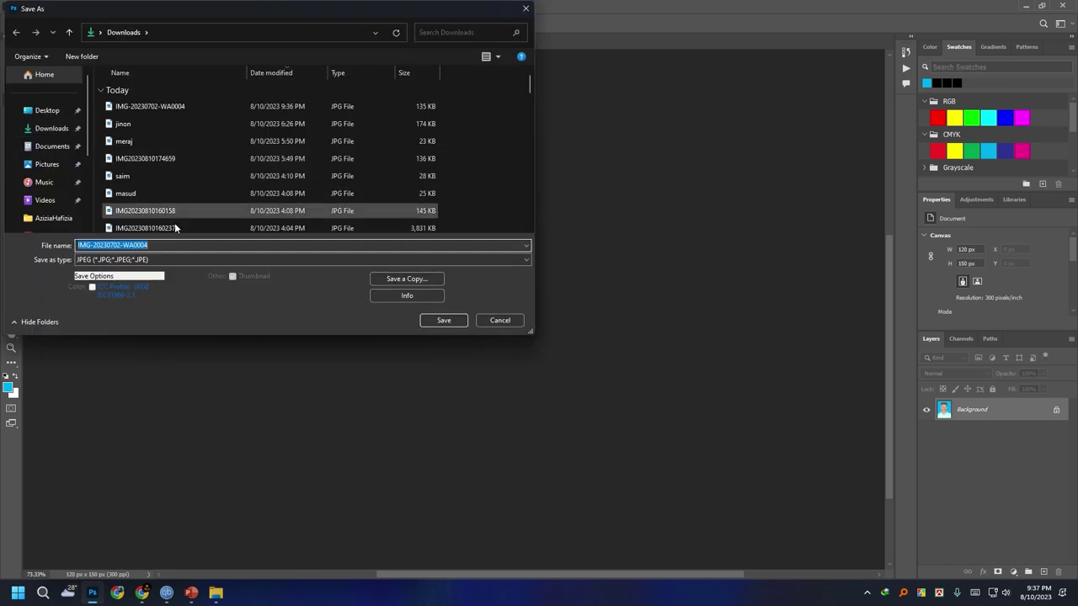
pyautogui.write('sa')
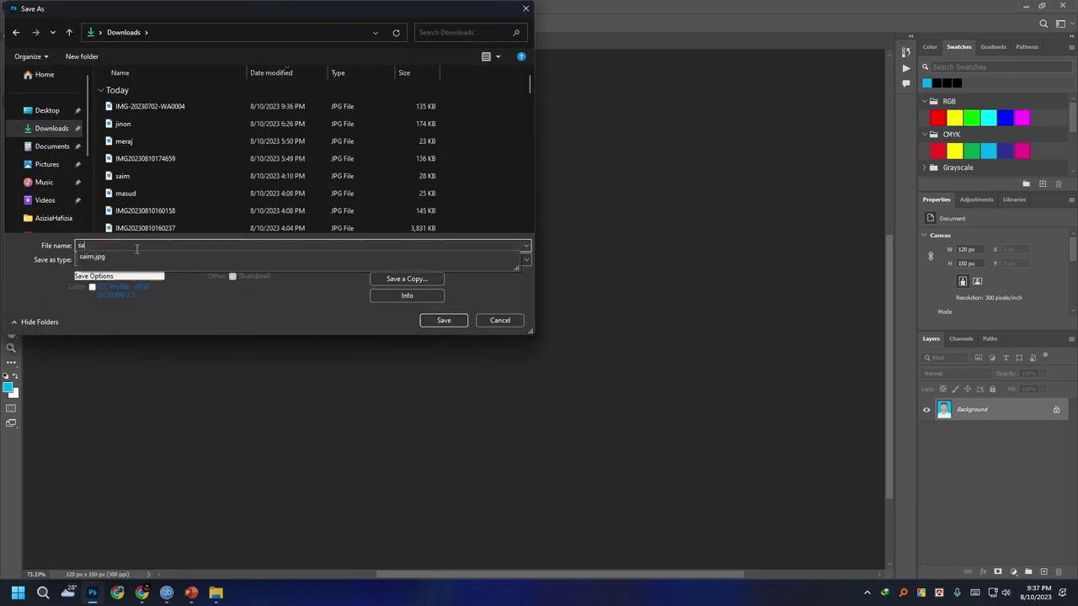
pyautogui.write('bbir')
pyautogui.press('Return')
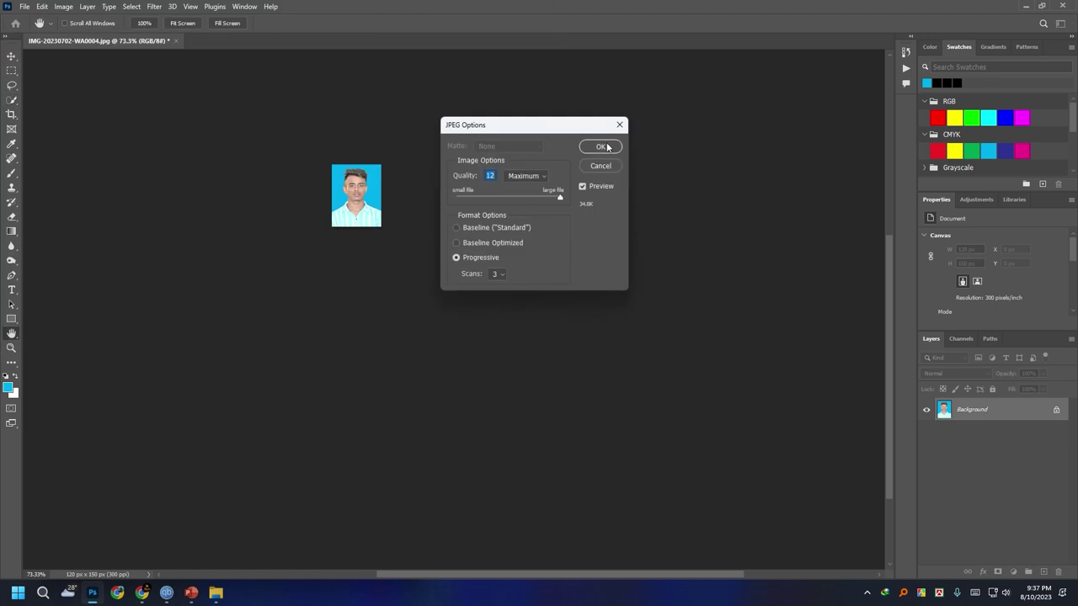
pyautogui.press('Return')
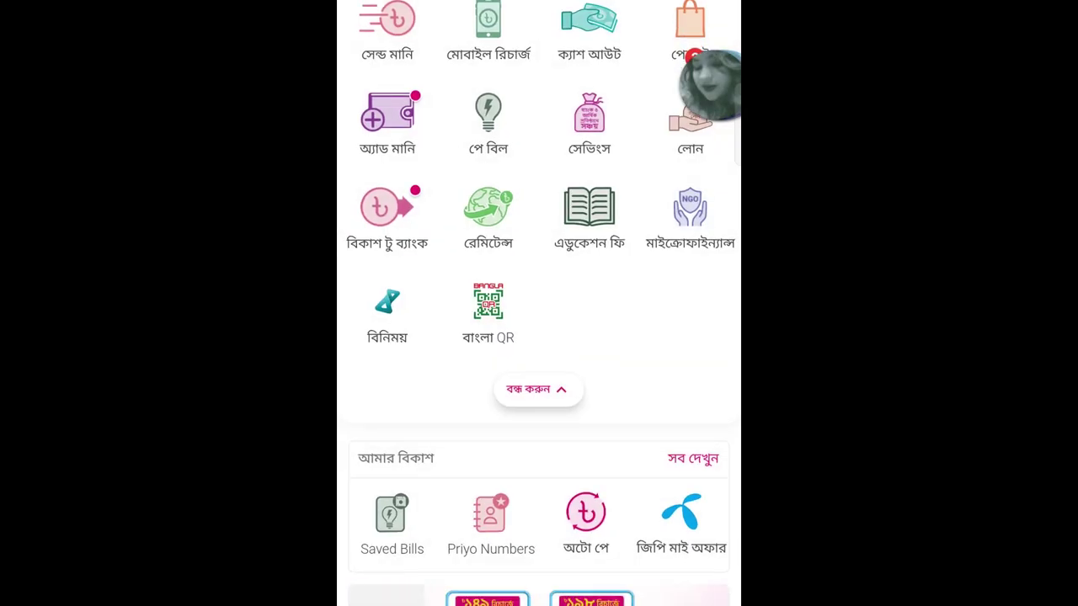
# Open Education Fee in bKash, choose BTEB and select the payment code field.
pyautogui.click(538, 390)
pyautogui.click(539, 204)
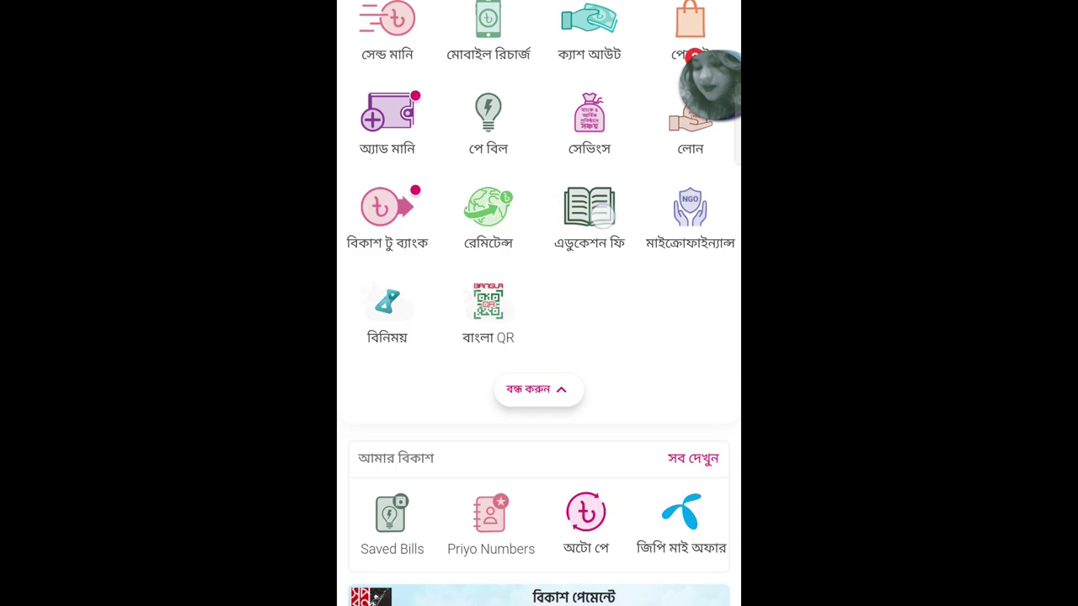
pyautogui.click(588, 214)
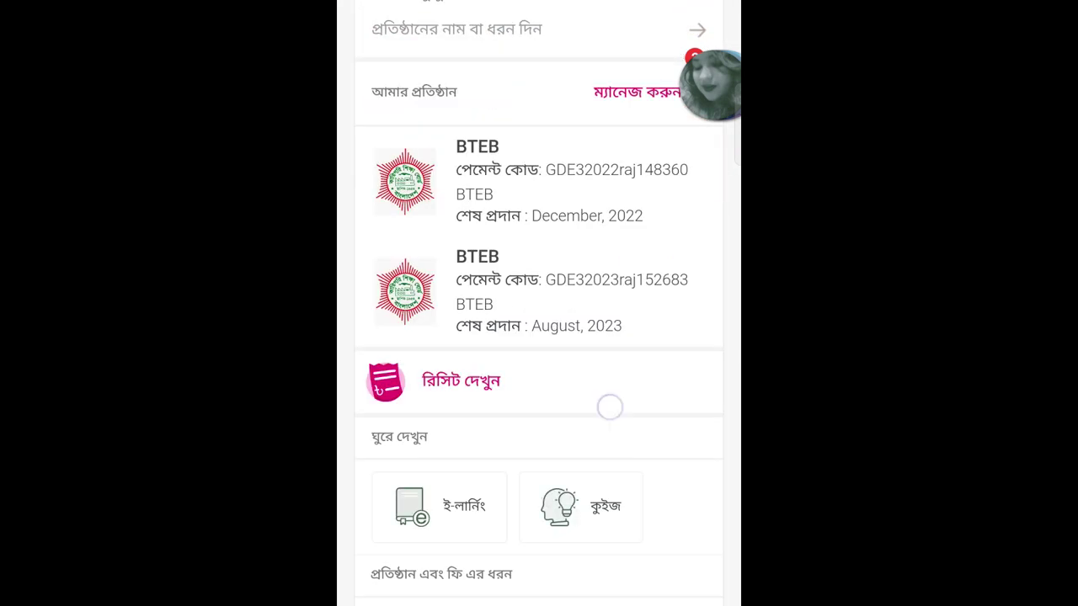
pyautogui.moveTo(609, 407); pyautogui.dragTo(617, 285)
pyautogui.moveTo(657, 506); pyautogui.dragTo(659, 275)
pyautogui.click(471, 467)
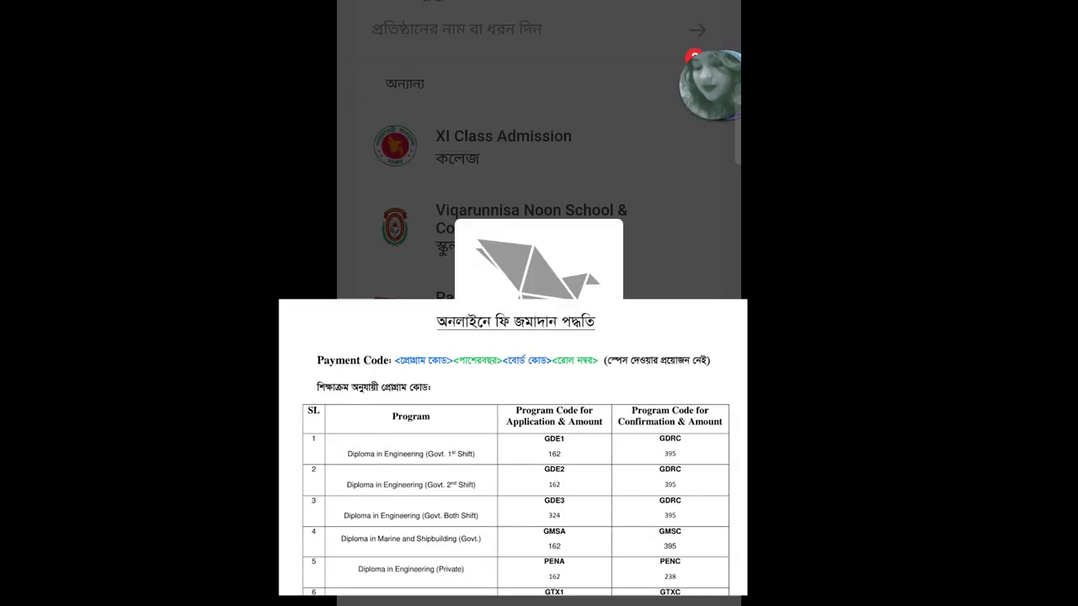
pyautogui.click(550, 146)
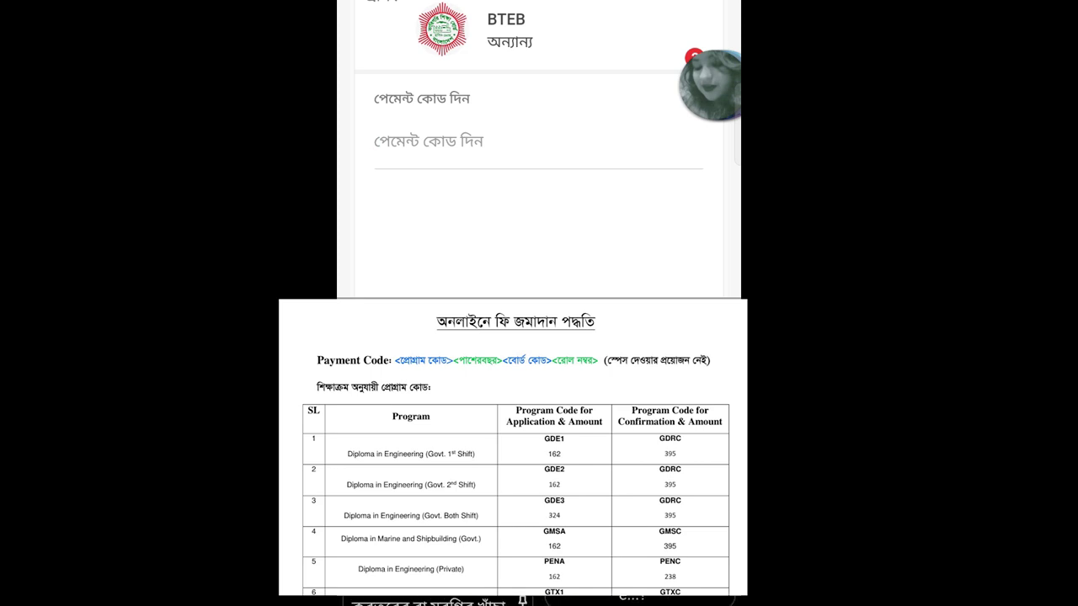
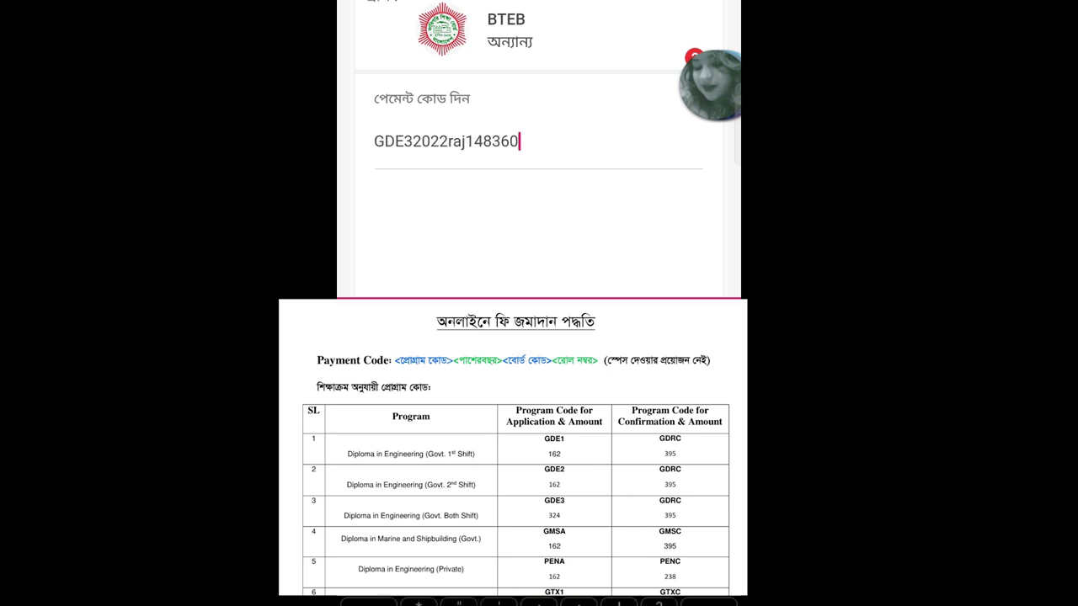
# Enter the BTEB payment code and correct its wrong characters.
pyautogui.click(475, 142)
pyautogui.click(519, 141)
pyautogui.press('BackSpace')
pyautogui.press('BackSpace')
pyautogui.press('BackSpace')
pyautogui.press('BackSpace')
pyautogui.press('BackSpace')
pyautogui.click(429, 140)
pyautogui.moveTo(445, 180)
pyautogui.mouseDown()
pyautogui.moveTo(433, 176)
pyautogui.moveTo(455, 176)
pyautogui.moveTo(433, 177)
pyautogui.moveTo(445, 181)
pyautogui.mouseUp()
pyautogui.press('BackSpace')
pyautogui.press('BackSpace')
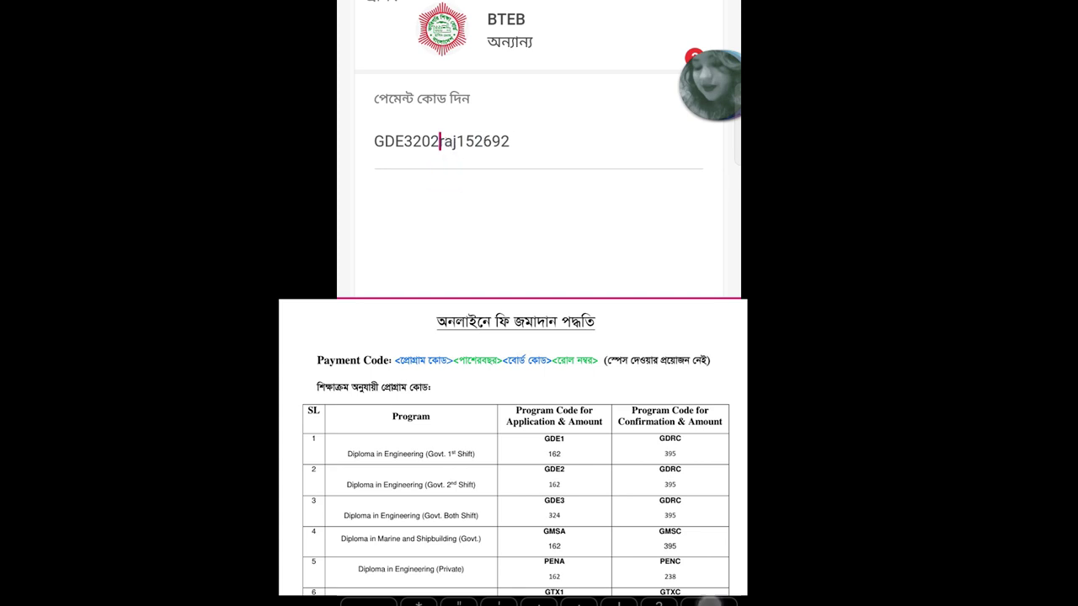
pyautogui.write('3')
# Copy the payment code, submit it, and confirm the ৳324.00 payment with the bKash PIN.
pyautogui.doubleClick(474, 141)
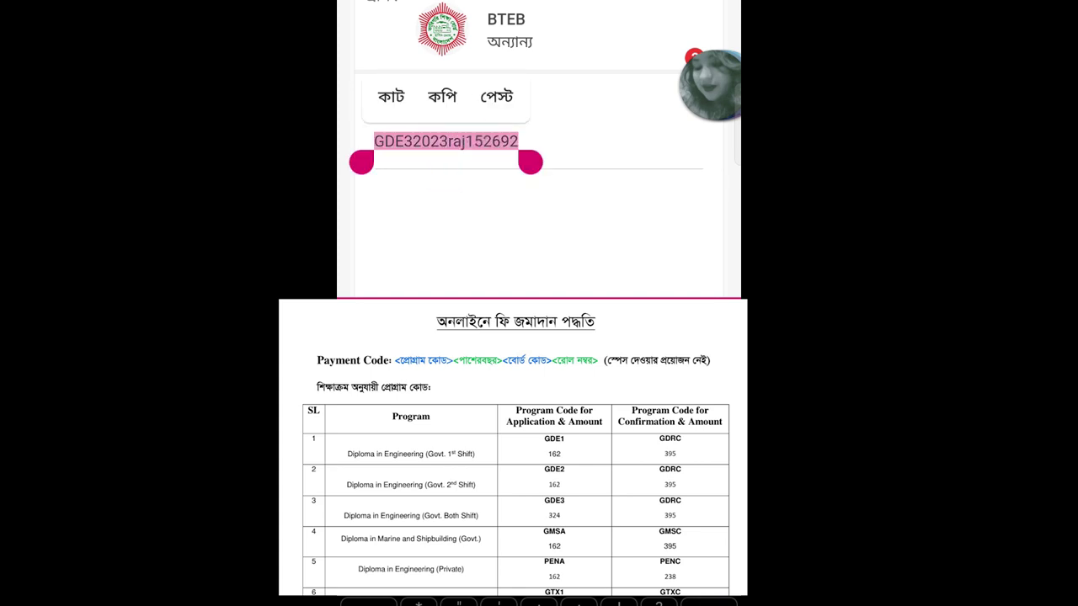
pyautogui.click(443, 96)
pyautogui.press('Return')
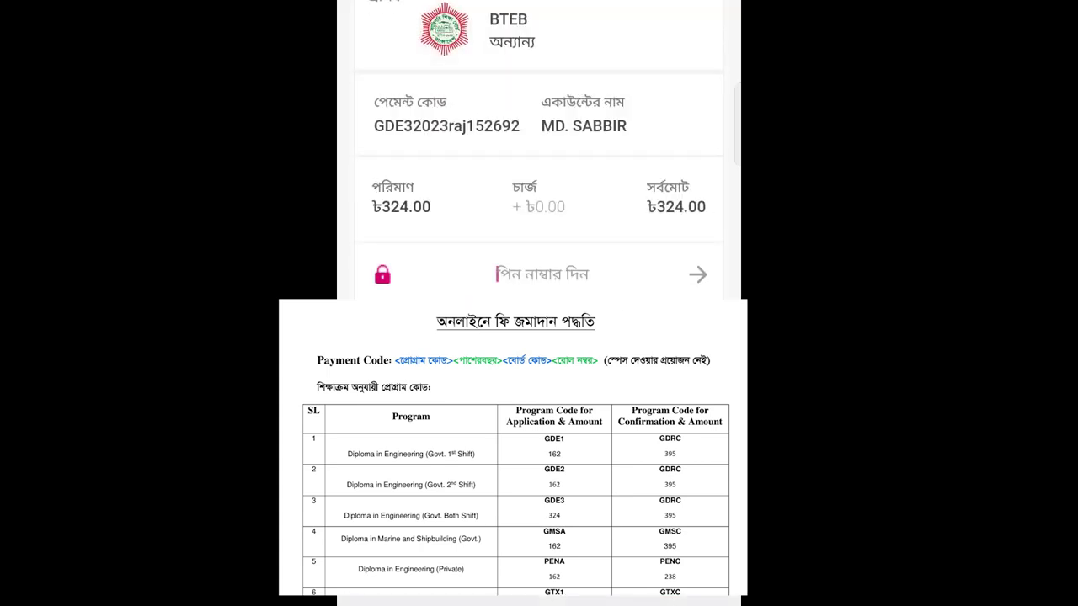
pyautogui.write('*****')
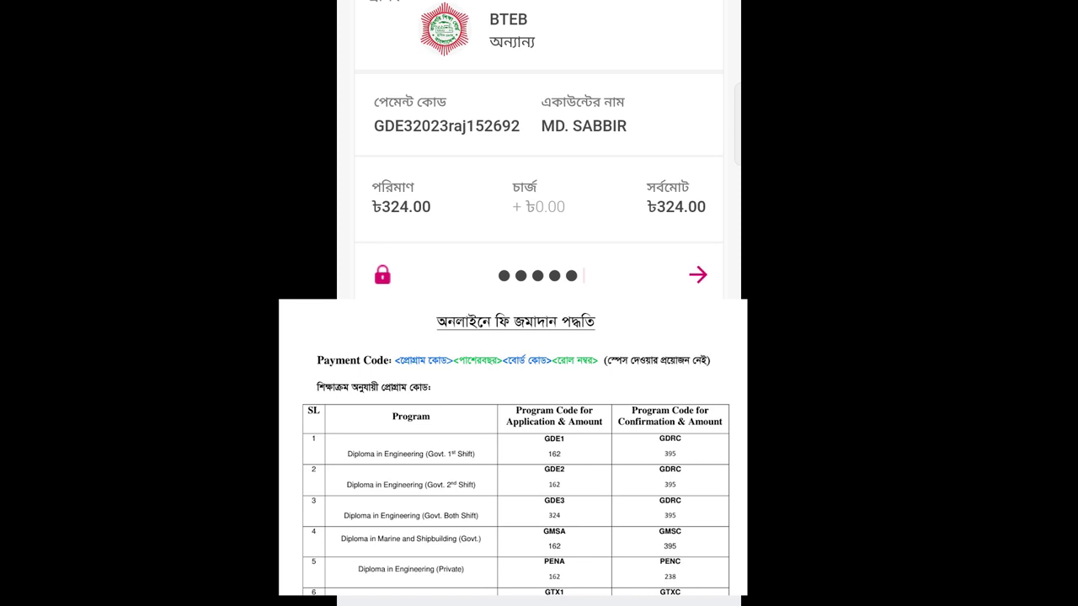
pyautogui.press('Return')
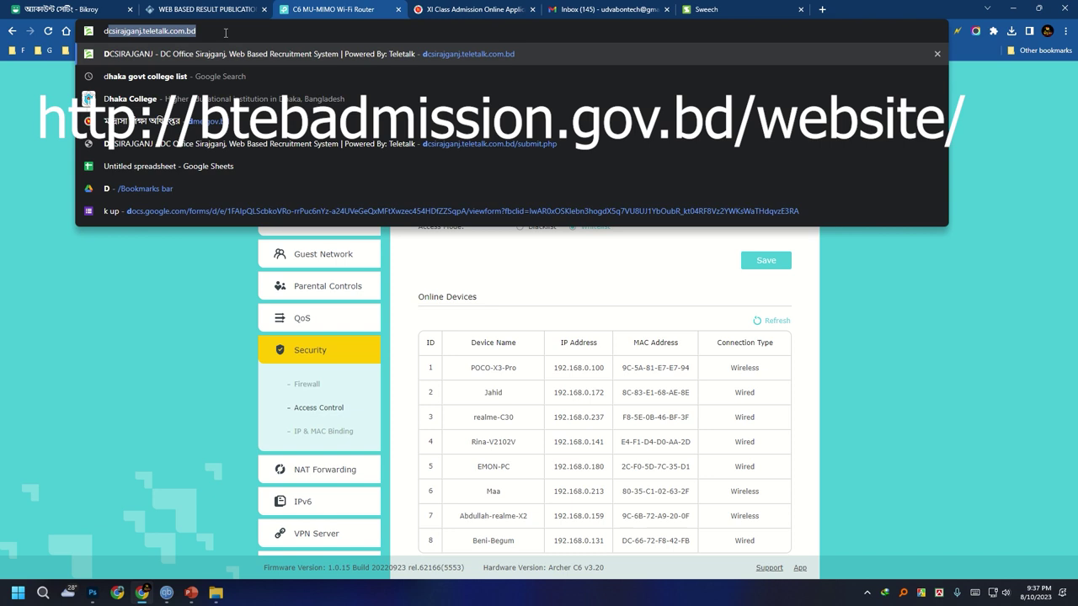
# Search 'bteb' in the Chrome address bar and open the BTEB Admission System site.
pyautogui.press('BackSpace')
pyautogui.press('BackSpace')
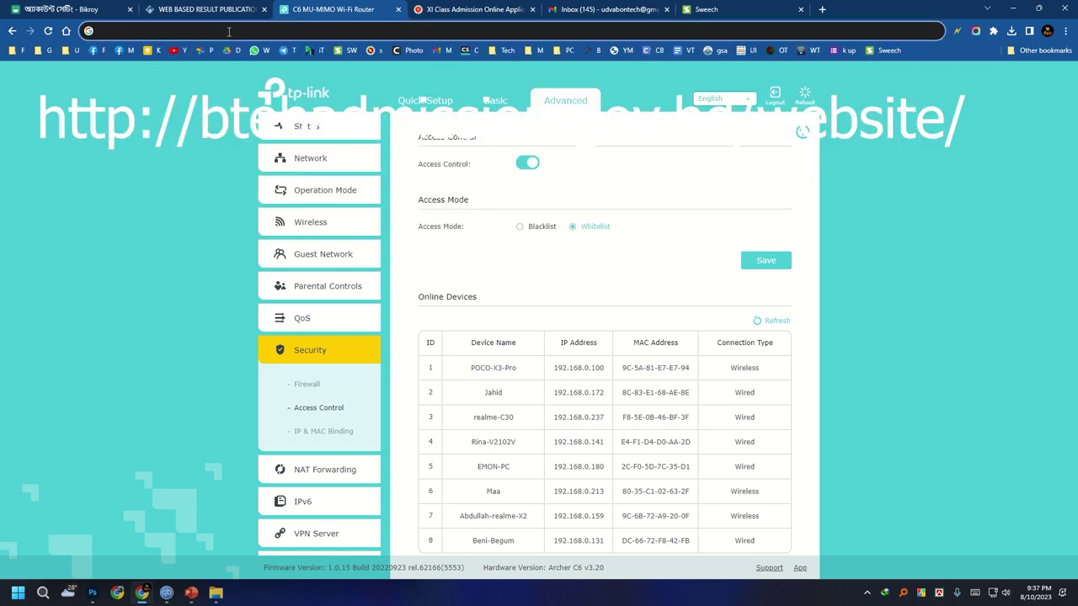
pyautogui.write('bteb')
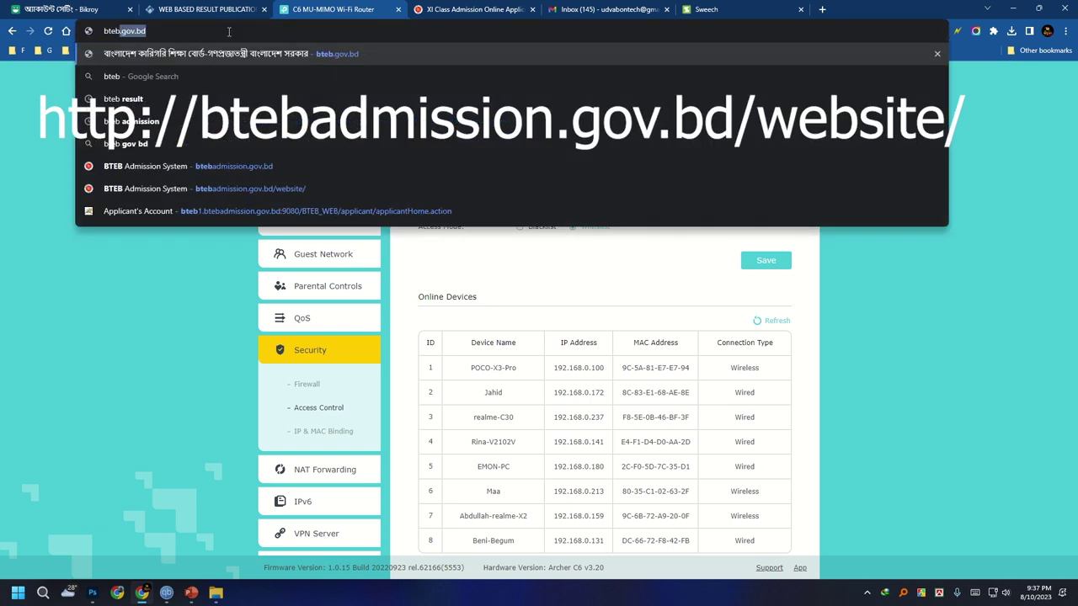
pyautogui.click(251, 167)
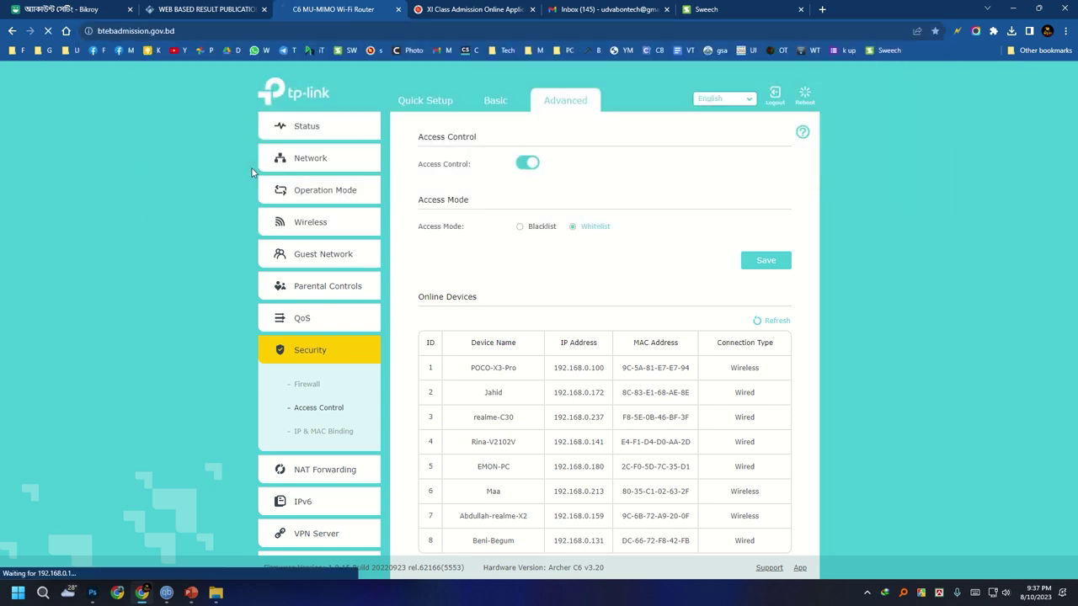
# Start the government diploma application with board Rajshahi and passing year 2023.
pyautogui.scroll(-1, 590, 295)
pyautogui.scroll(1, 755, 295)
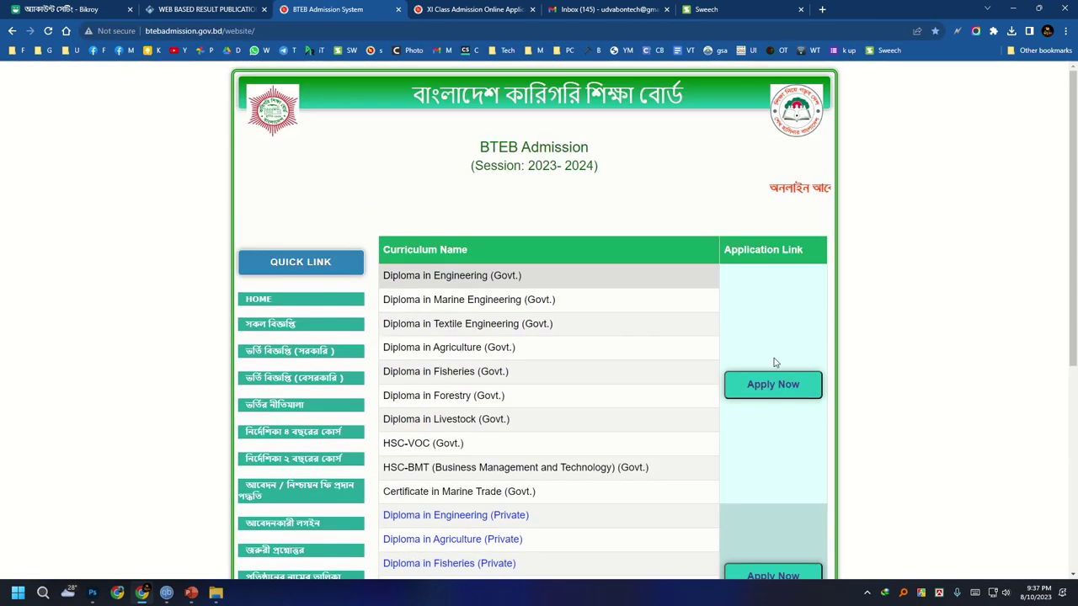
pyautogui.click(764, 383)
pyautogui.click(434, 252)
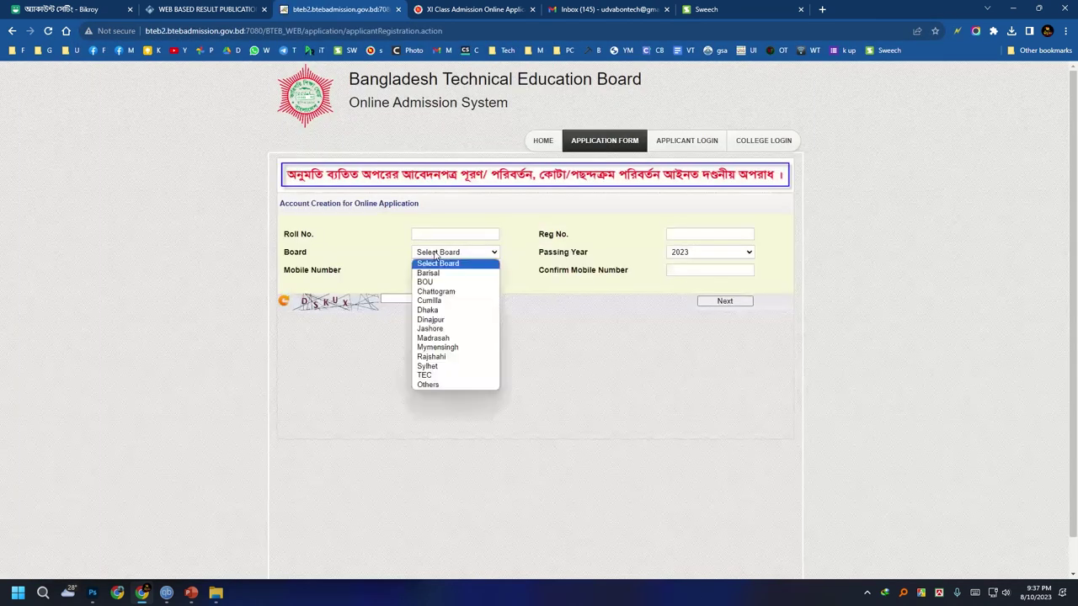
pyautogui.click(447, 358)
pyautogui.click(683, 254)
# Enter the applicant's roll number and registration number.
pyautogui.click(432, 236)
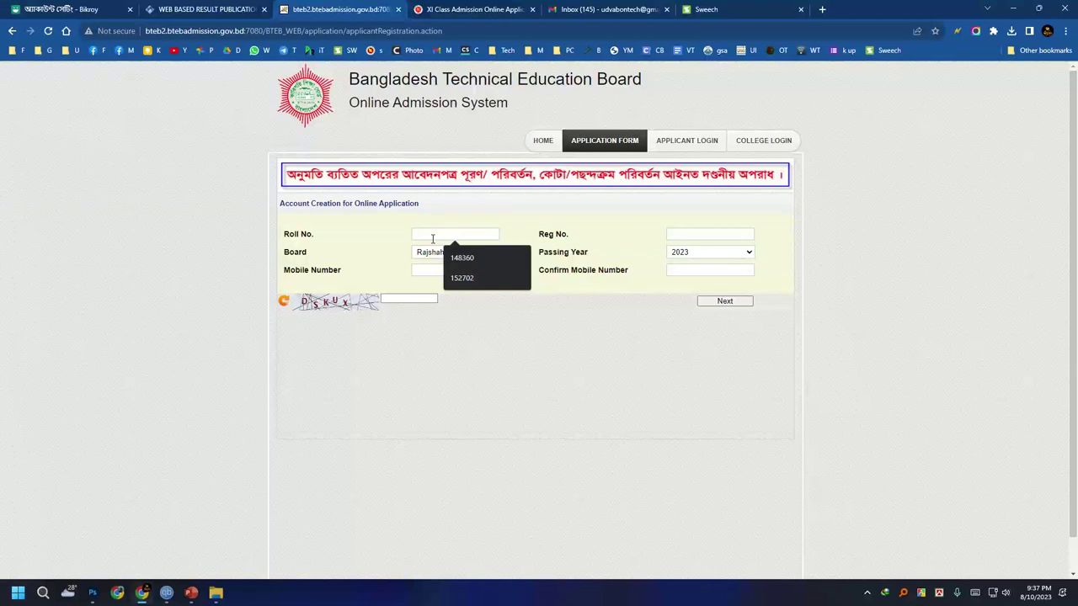
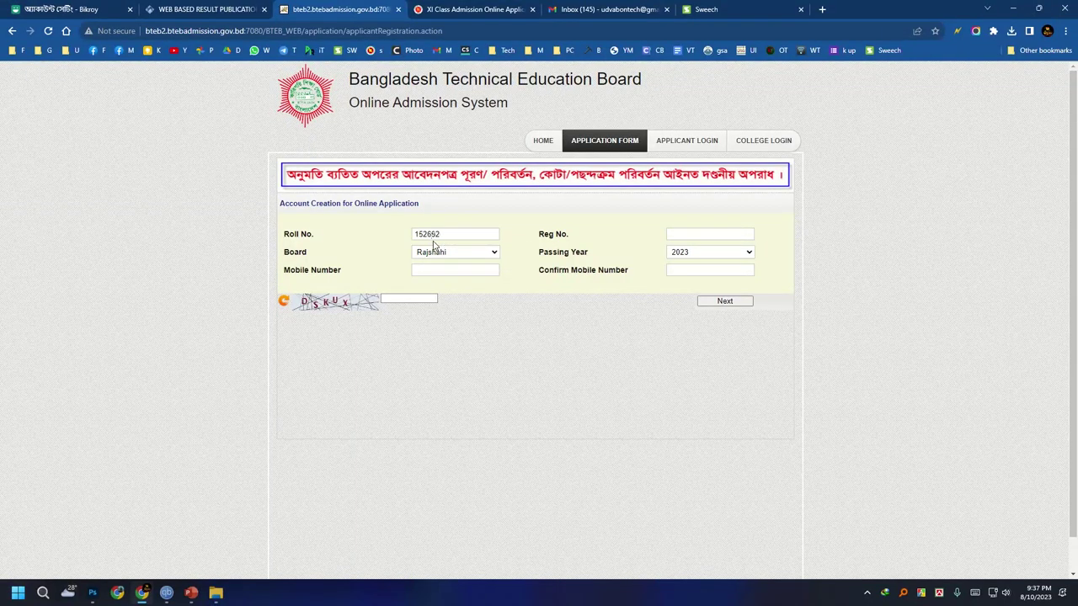
pyautogui.click(699, 236)
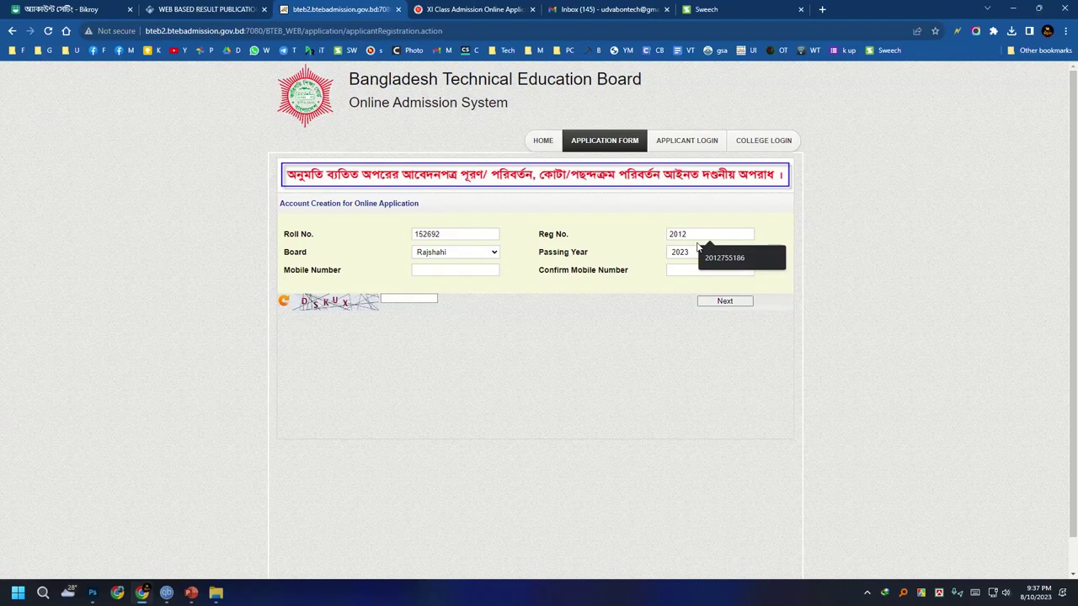
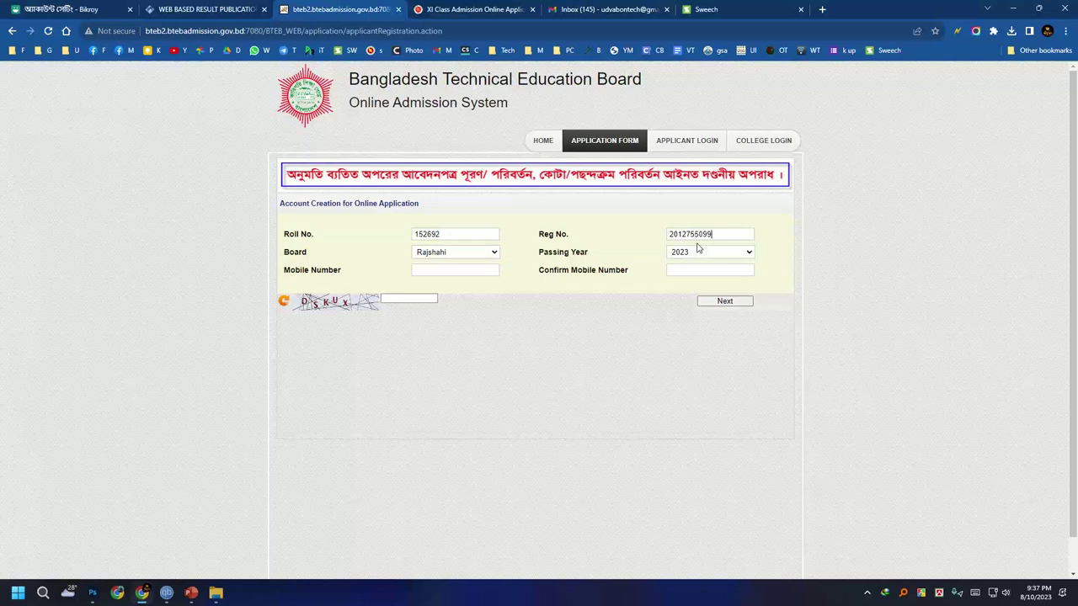
# Enter and confirm the applicant's mobile number, then fill in the captcha.
pyautogui.click(466, 268)
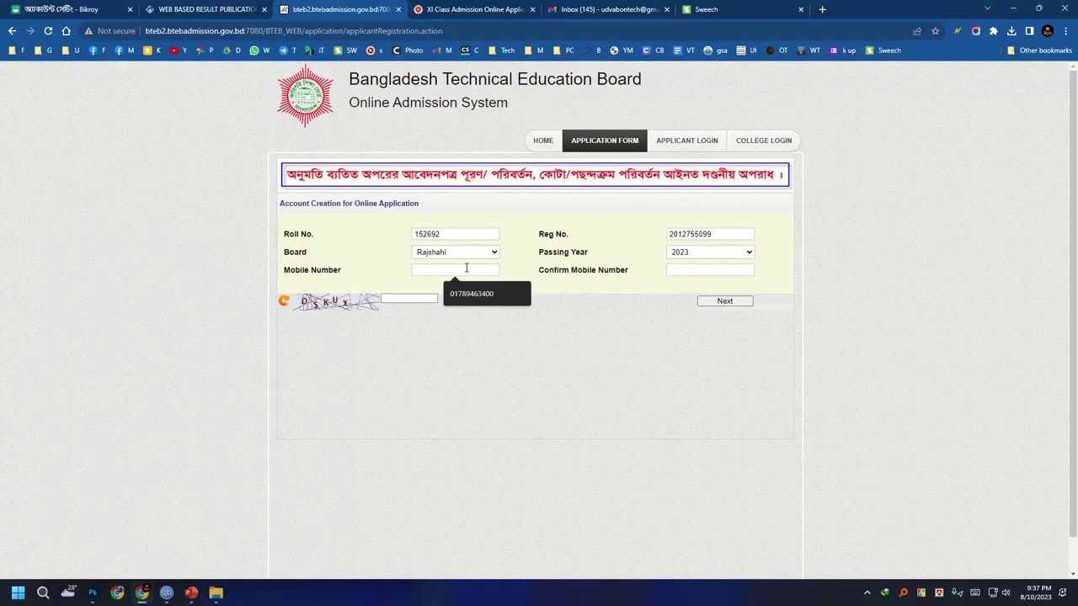
pyautogui.write('0158')
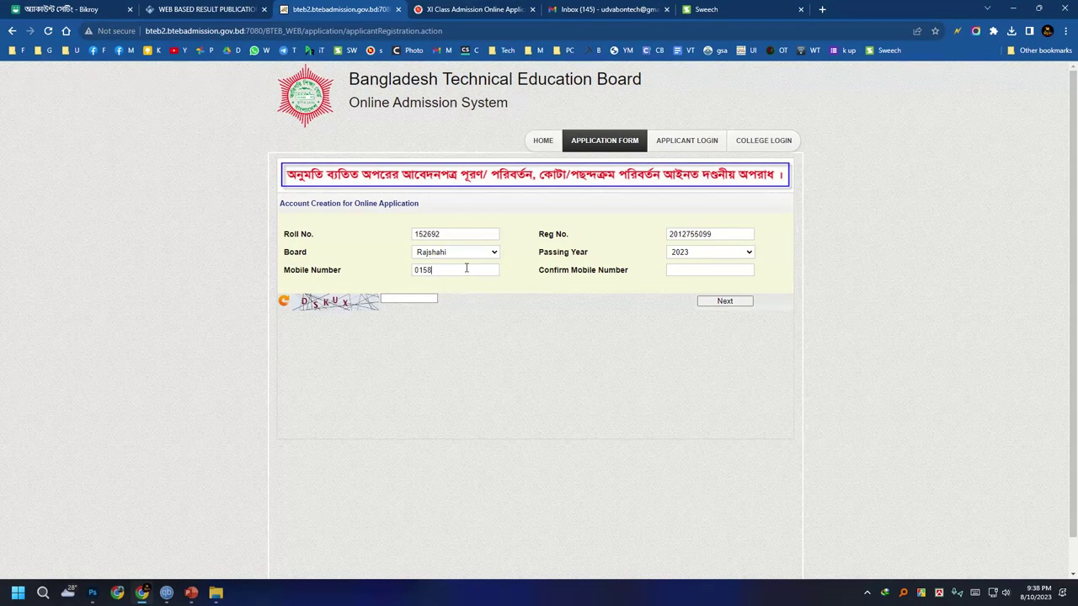
pyautogui.write('59')
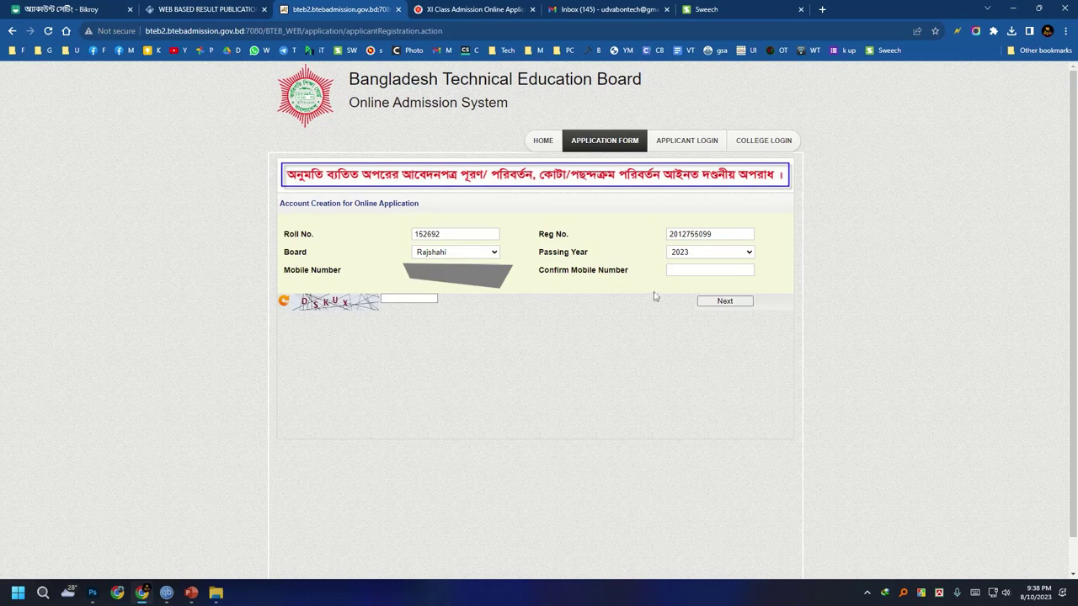
pyautogui.click(681, 271)
pyautogui.write('01')
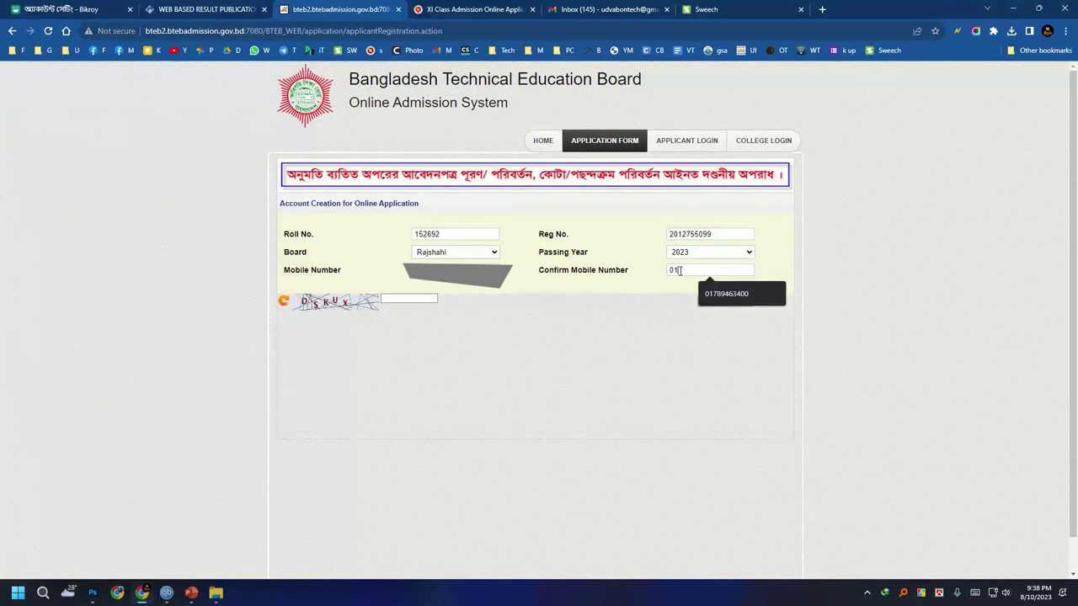
pyautogui.write('5')
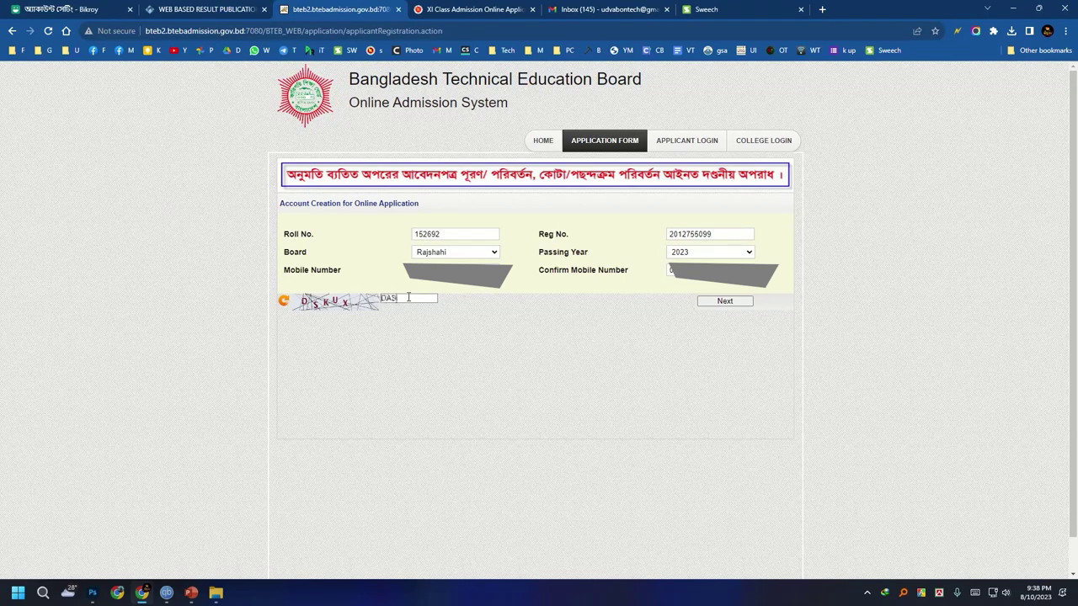
pyautogui.press('BackSpace')
# Attach the photo sabbir.jpg from Downloads to the application.
pyautogui.click(731, 304)
pyautogui.scroll(-1, 691, 307)
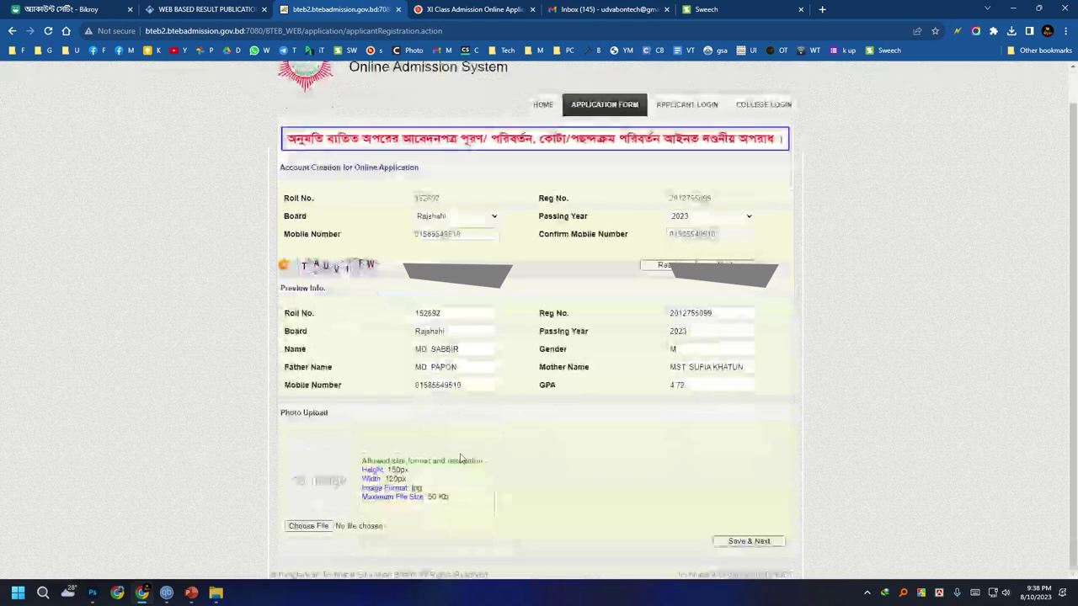
pyautogui.click(325, 526)
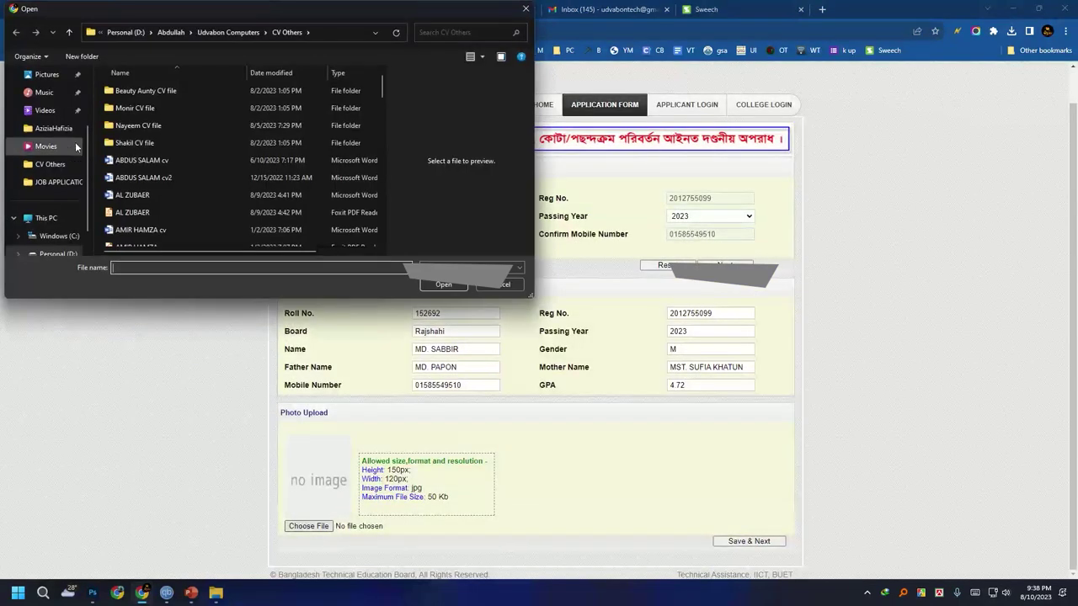
pyautogui.scroll(2, 55, 152)
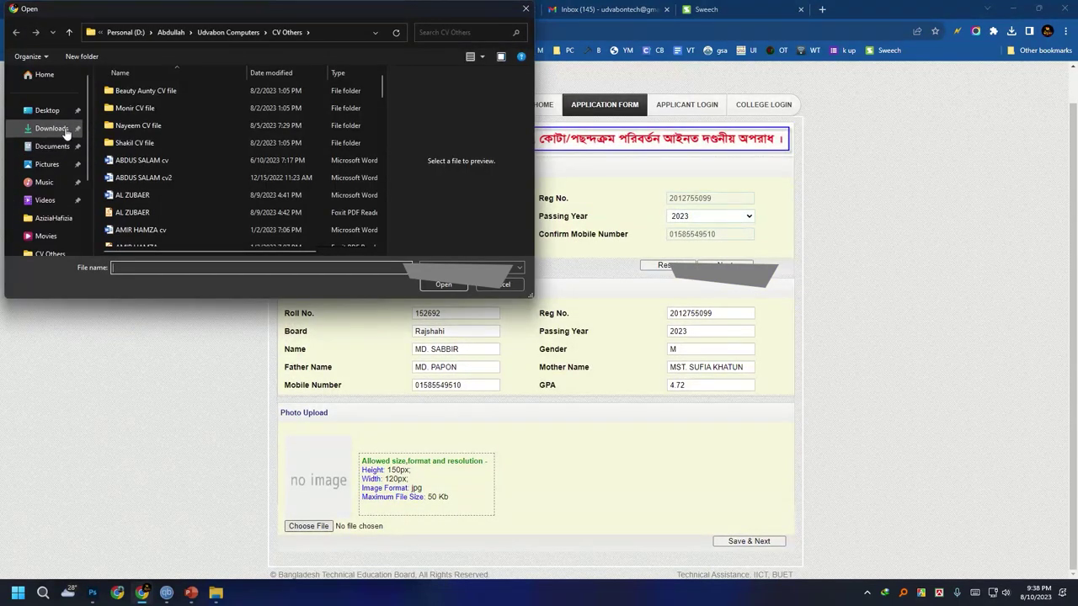
pyautogui.click(52, 128)
pyautogui.click(124, 106)
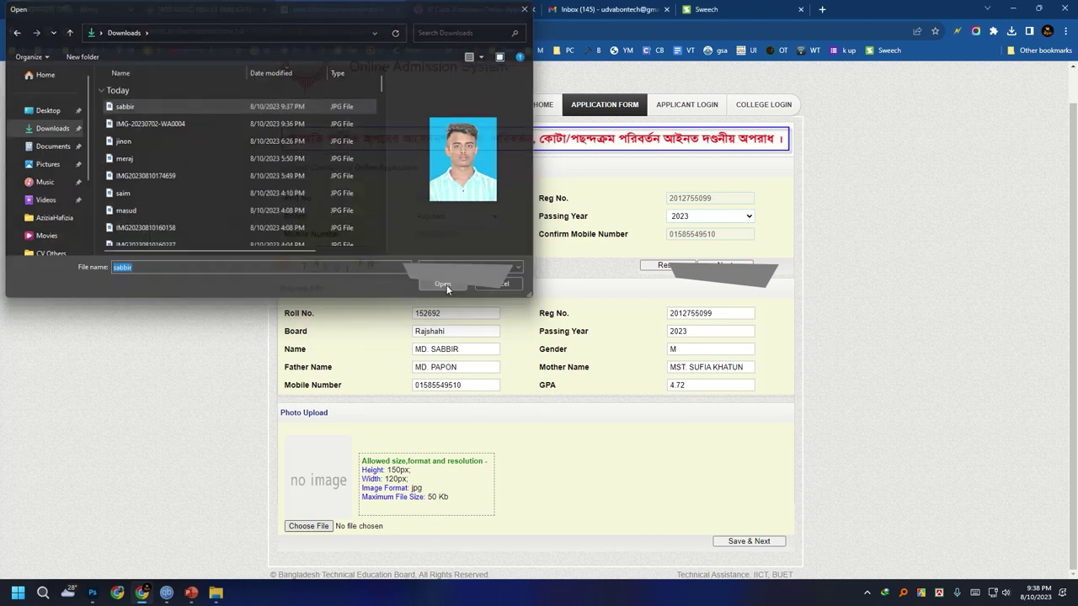
pyautogui.click(444, 285)
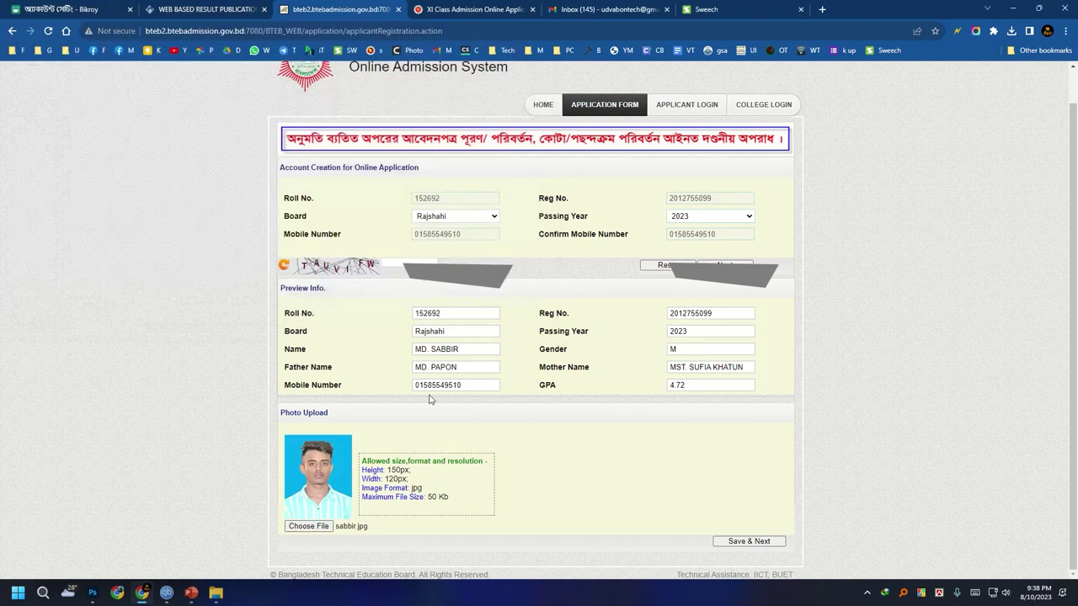
# Save the form and copy the security code it issues.
pyautogui.click(757, 546)
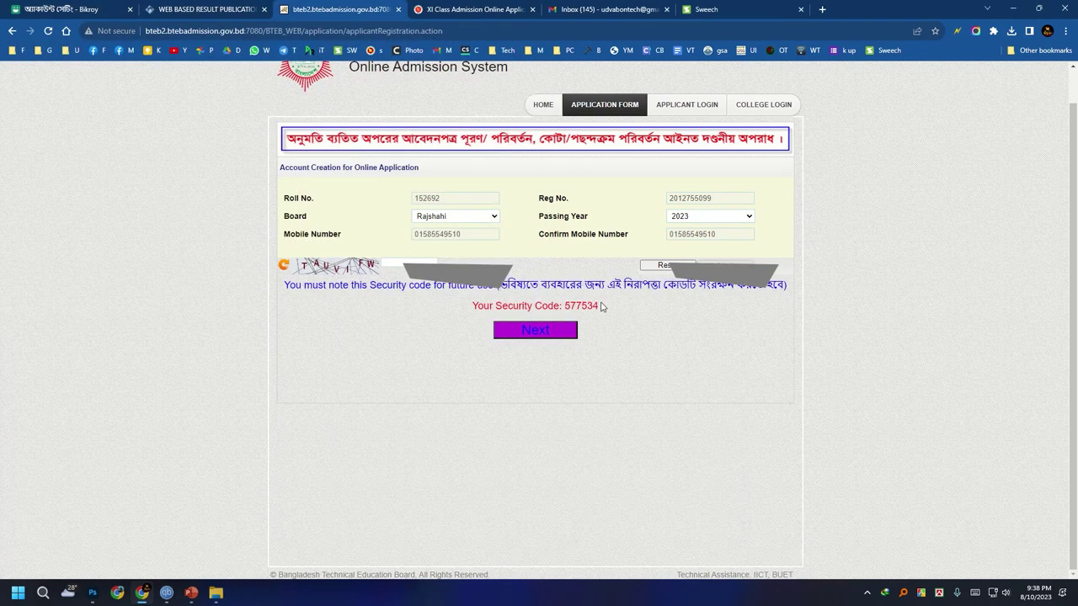
pyautogui.moveTo(600, 306); pyautogui.dragTo(470, 308)
pyautogui.rightClick(491, 305)
pyautogui.click(545, 331)
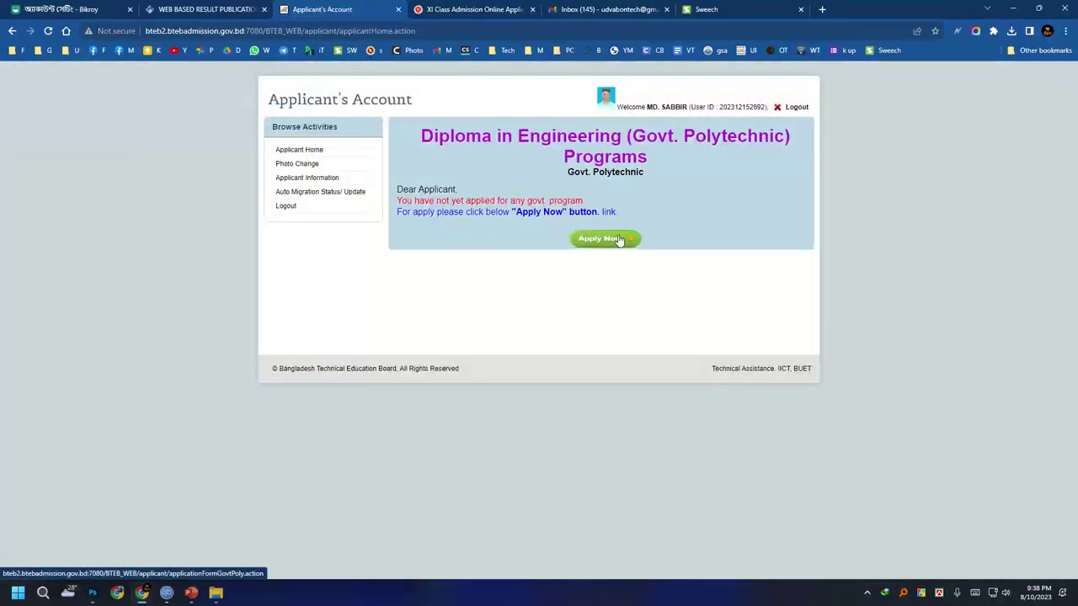
# Start a new Diploma in Engineering (Govt. Polytechnic) application with SIRAJGANJ as the district.
pyautogui.click(601, 238)
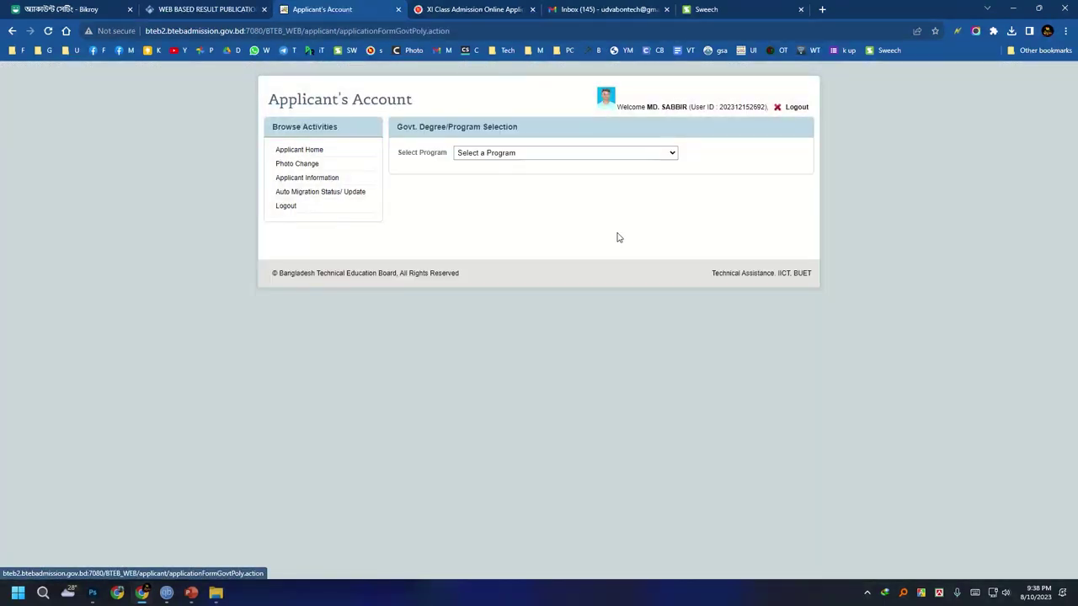
pyautogui.click(510, 155)
pyautogui.click(500, 174)
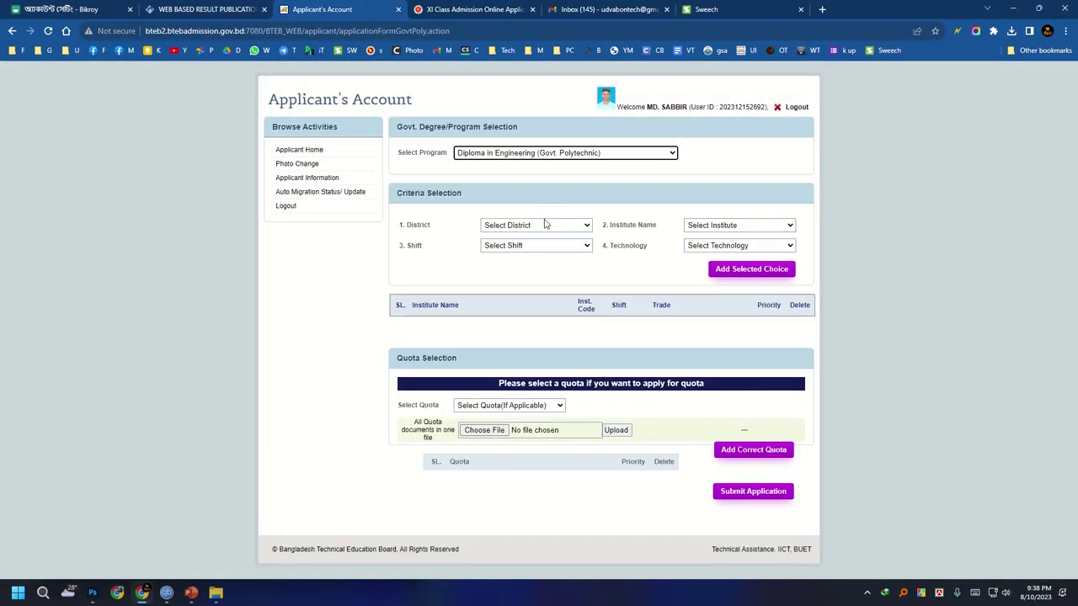
pyautogui.click(544, 225)
pyautogui.click(531, 226)
pyautogui.click(531, 226)
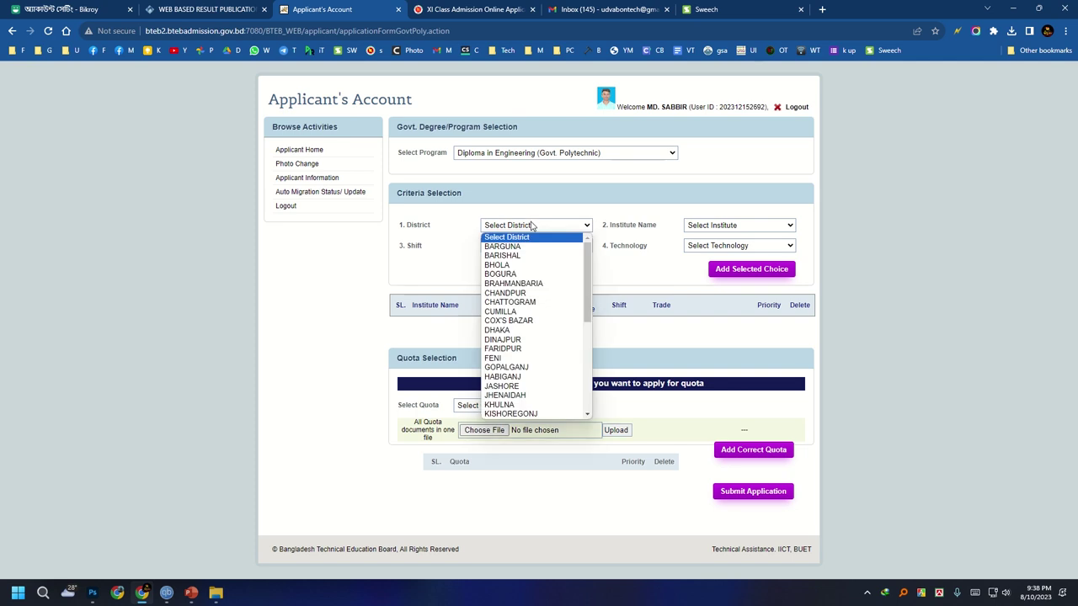
pyautogui.scroll(-7, 539, 362)
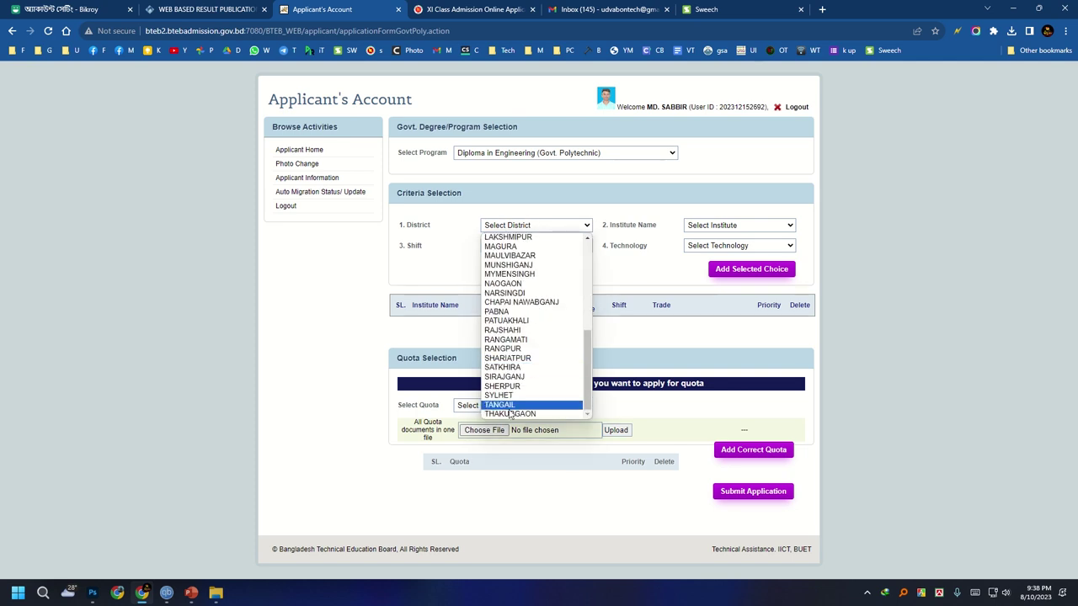
pyautogui.click(509, 378)
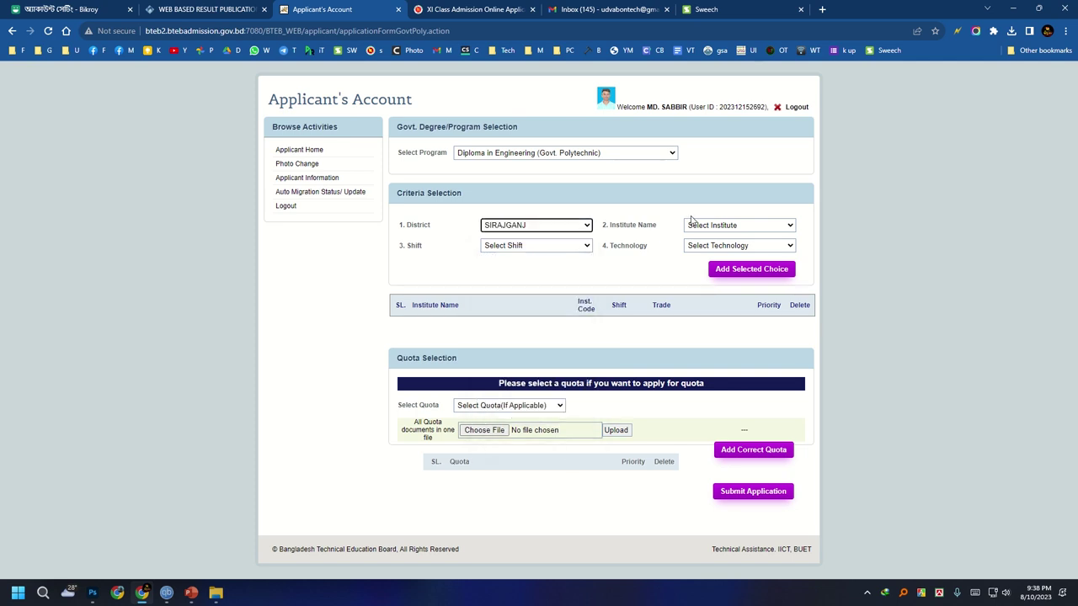
# Add Sirajganj Polytechnic Institute, Morning shift, Civil Technology as a choice.
pyautogui.click(696, 224)
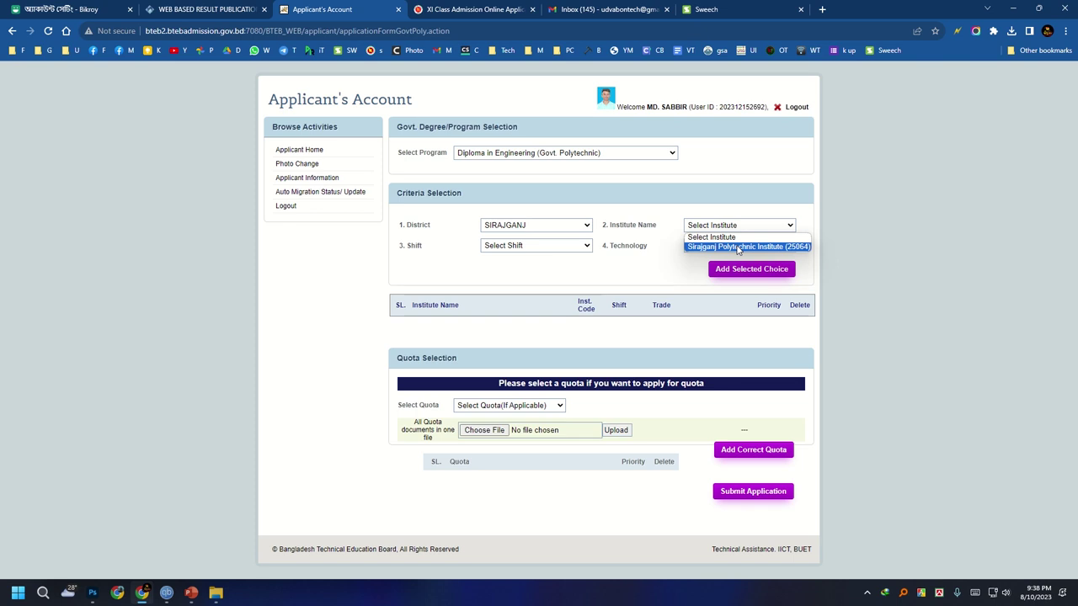
pyautogui.click(739, 247)
pyautogui.click(523, 246)
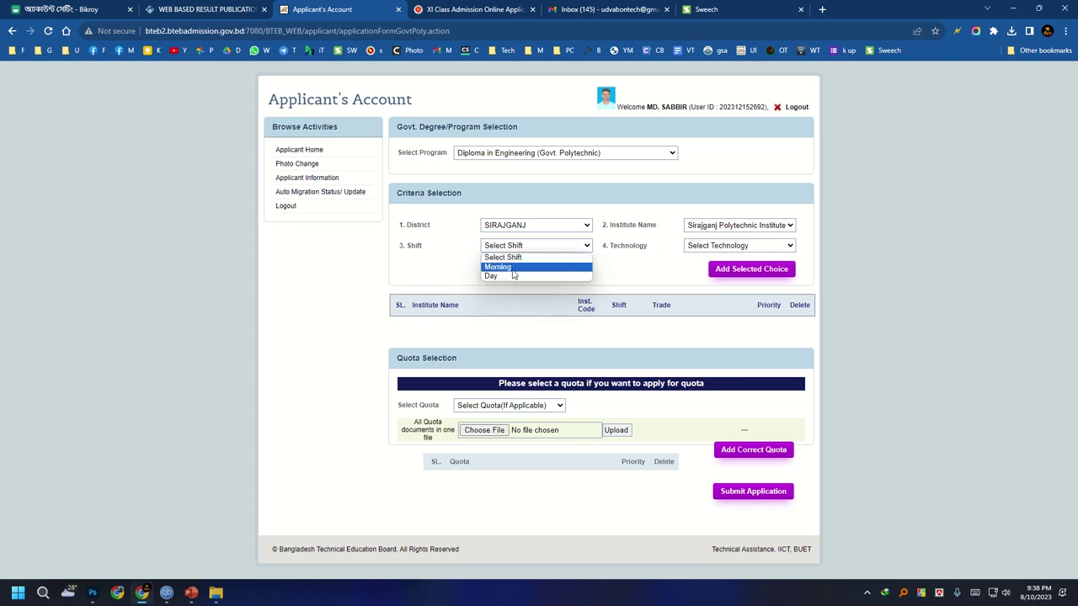
pyautogui.click(513, 267)
pyautogui.click(739, 245)
pyautogui.click(720, 274)
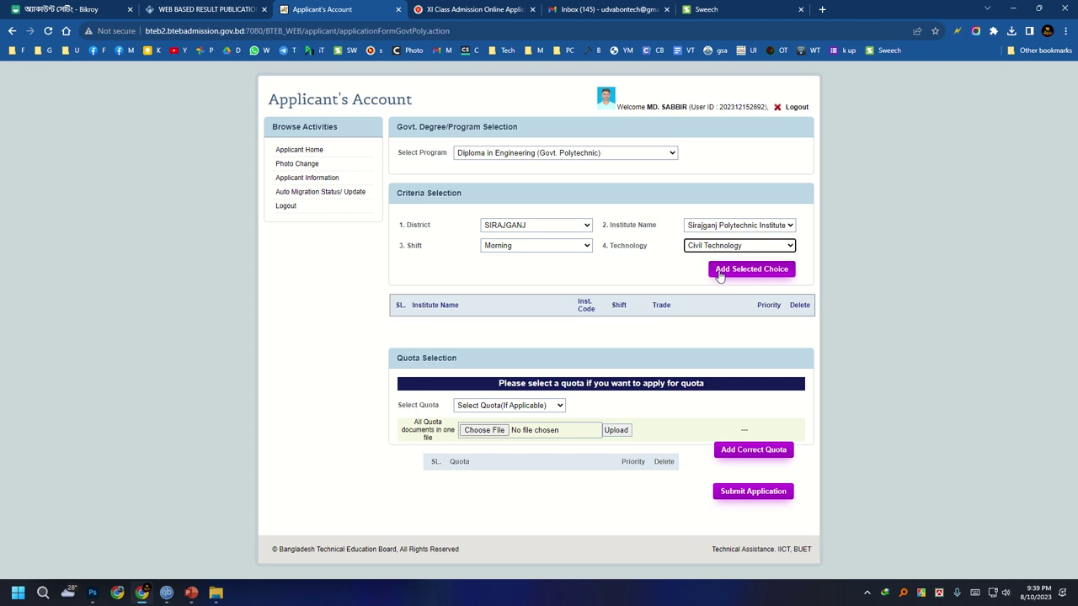
pyautogui.click(721, 273)
# Remove the Civil Technology choice and add Morning Electrical Technology as the first choice.
pyautogui.click(529, 245)
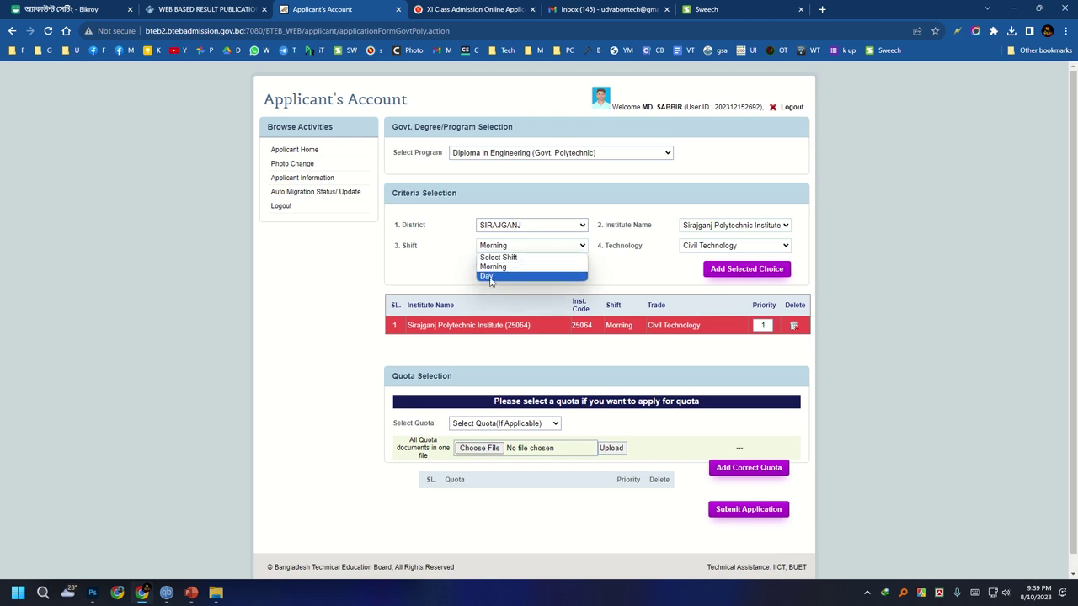
pyautogui.click(495, 267)
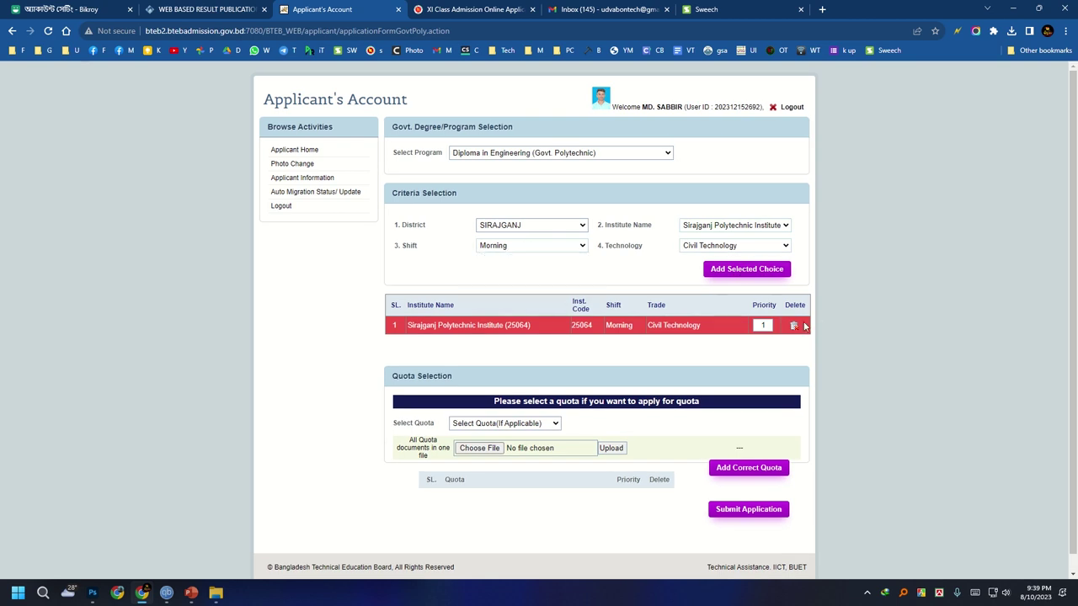
pyautogui.click(794, 327)
pyautogui.click(716, 247)
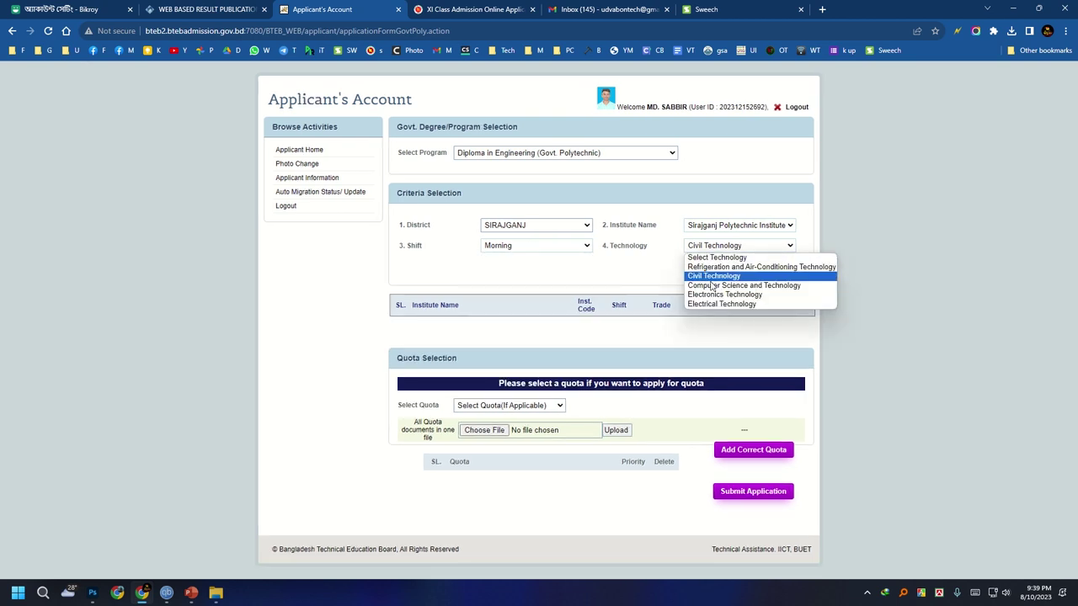
pyautogui.click(732, 306)
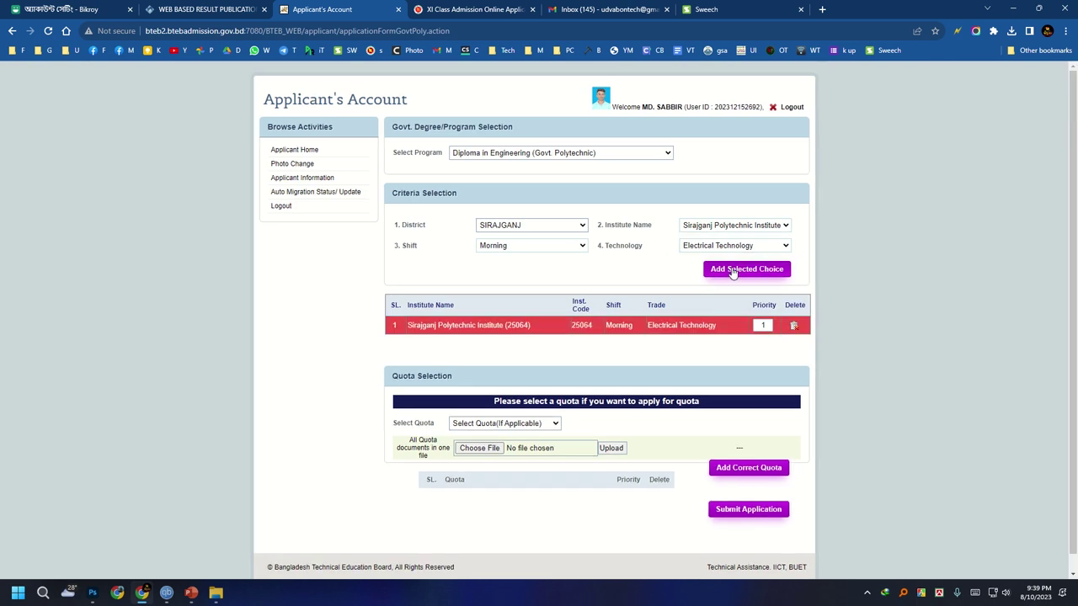
# Add Day shift Electrical Technology at Sirajganj as the second choice.
pyautogui.click(570, 245)
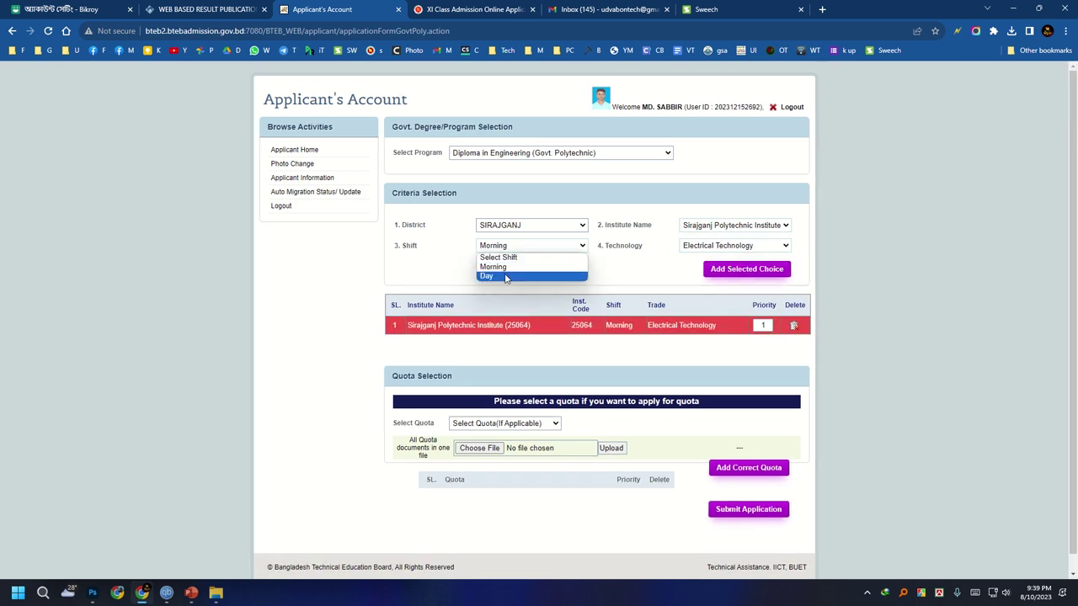
pyautogui.click(505, 278)
pyautogui.click(720, 246)
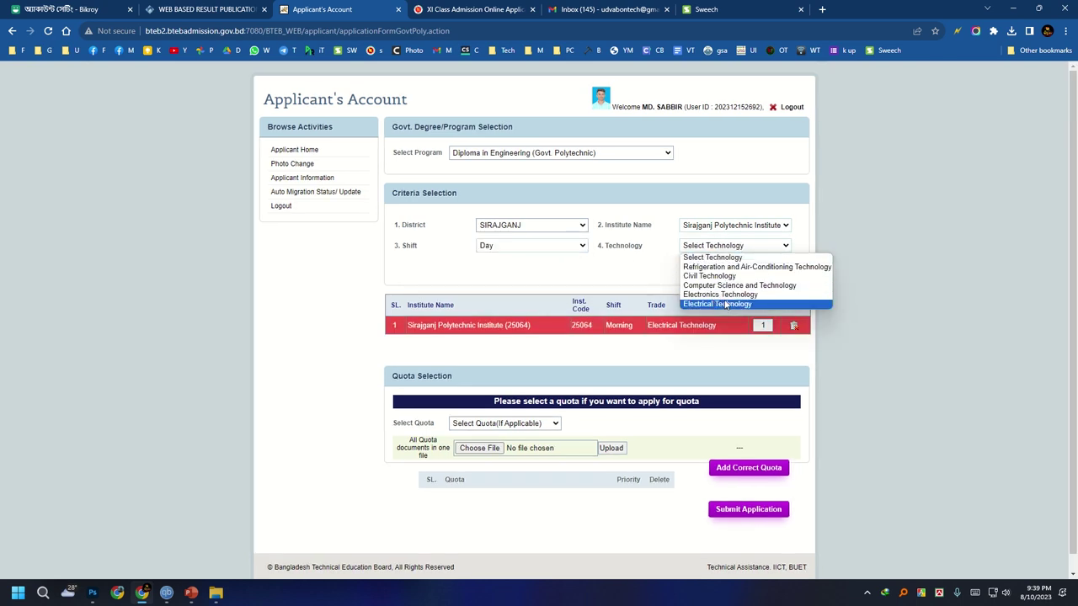
pyautogui.click(726, 304)
pyautogui.click(740, 271)
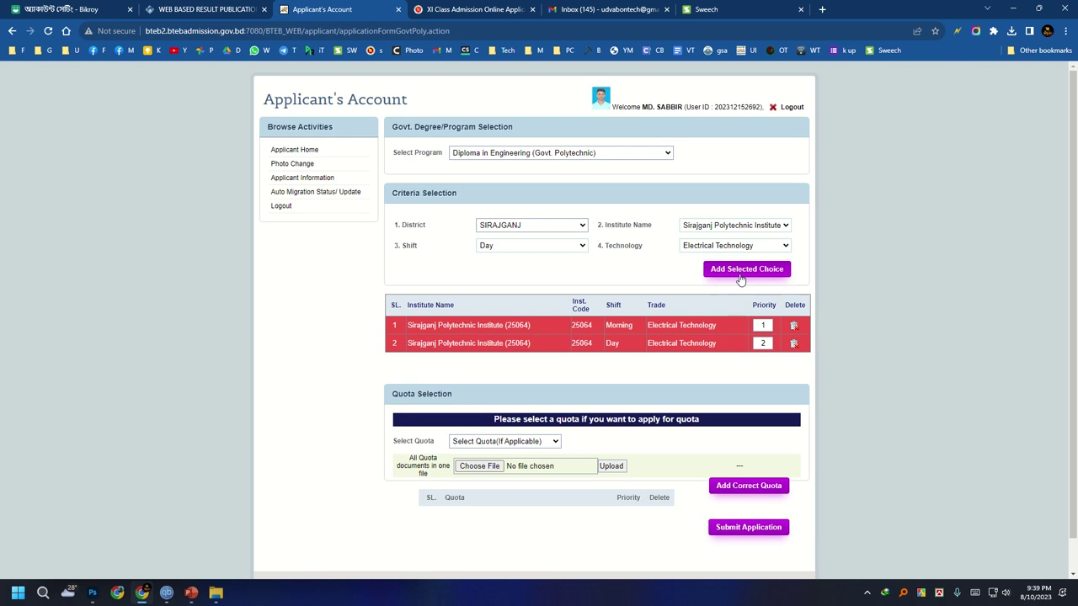
# Add Sirajganj Civil Technology, Morning shift third and Day shift fourth.
pyautogui.click(555, 245)
pyautogui.click(528, 269)
pyautogui.click(714, 245)
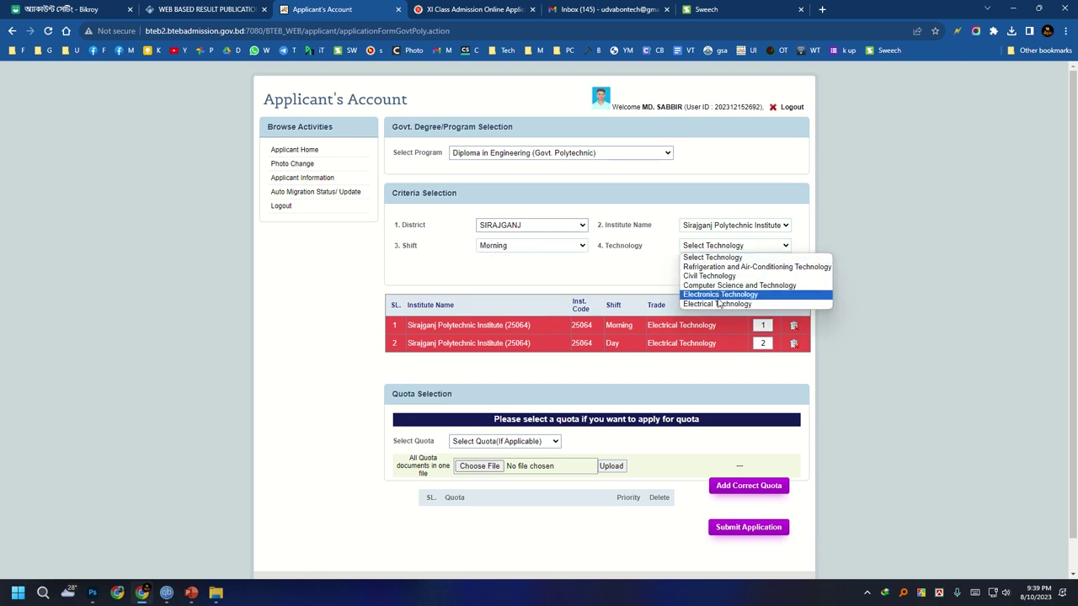
pyautogui.click(709, 275)
pyautogui.click(743, 268)
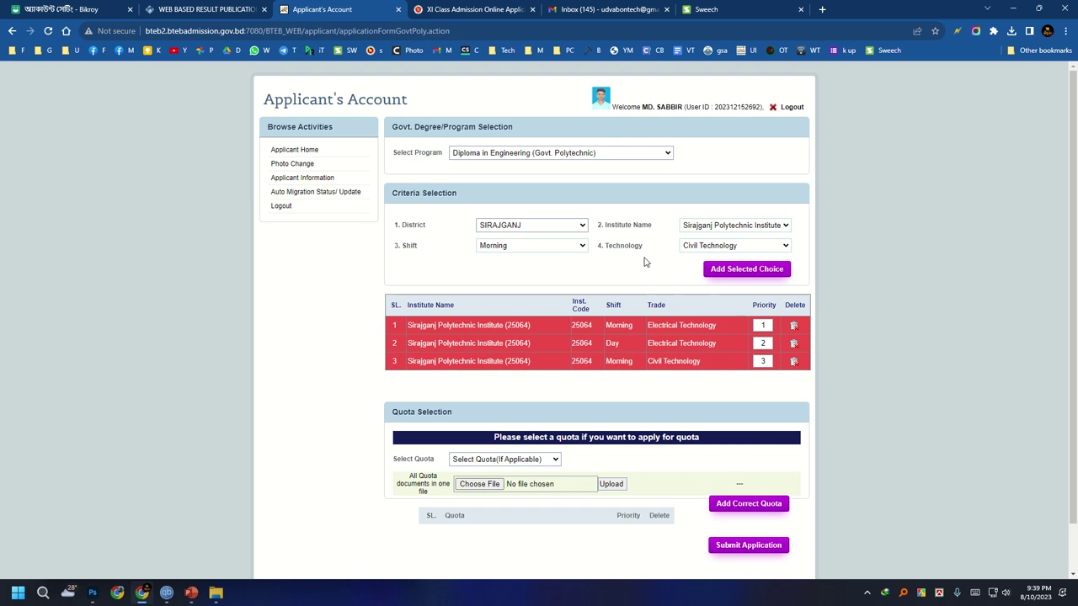
pyautogui.click(505, 246)
pyautogui.click(499, 275)
pyautogui.click(713, 247)
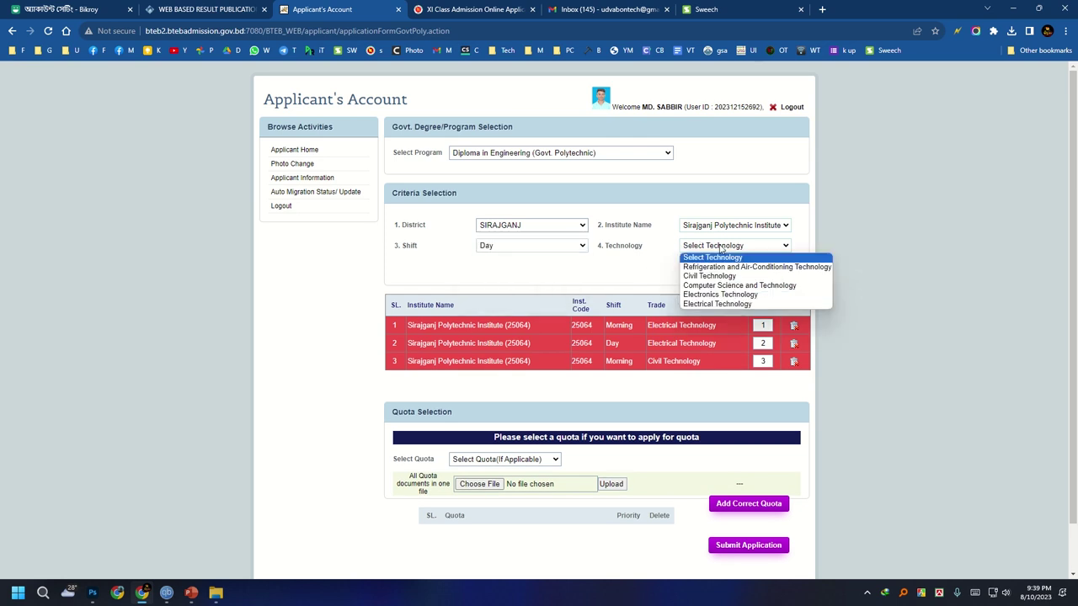
pyautogui.click(717, 277)
pyautogui.click(733, 269)
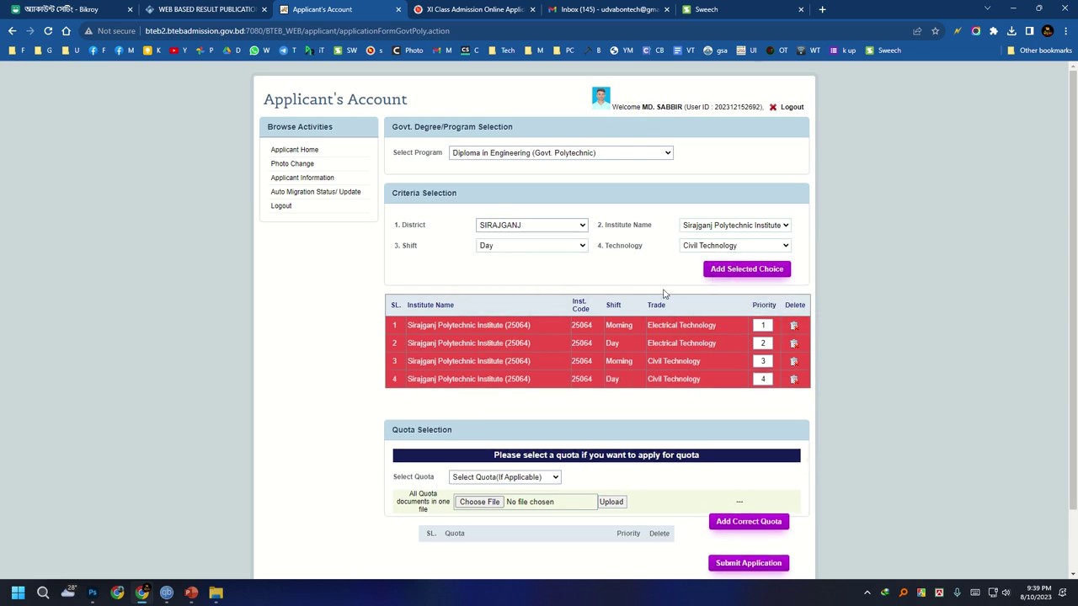
# Add Rajshahi's survey institute, Morning shift, Surveying Technology as the fifth choice.
pyautogui.click(718, 246)
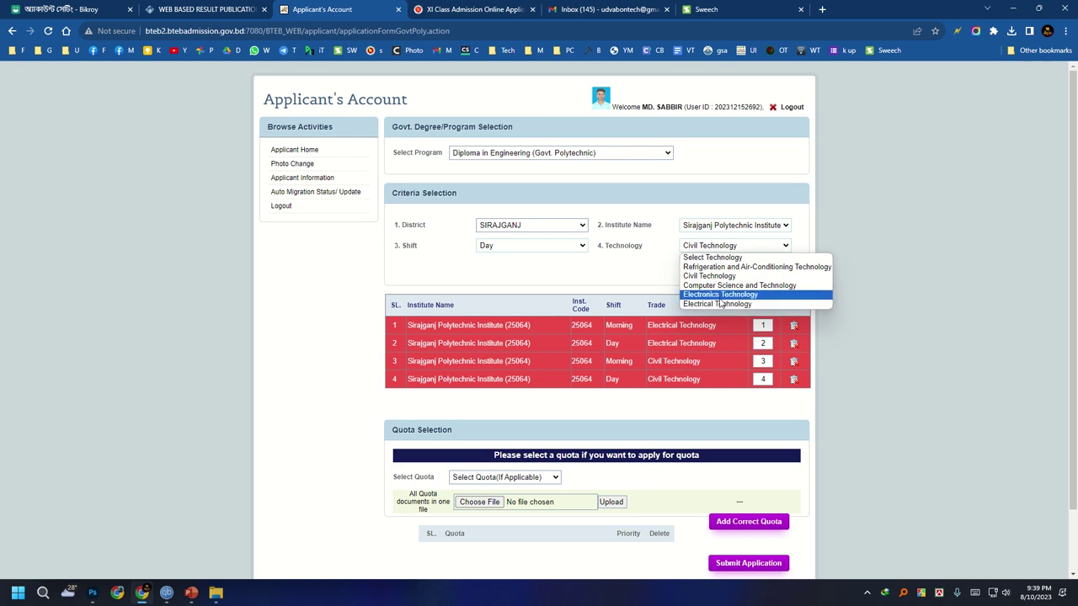
pyautogui.click(745, 213)
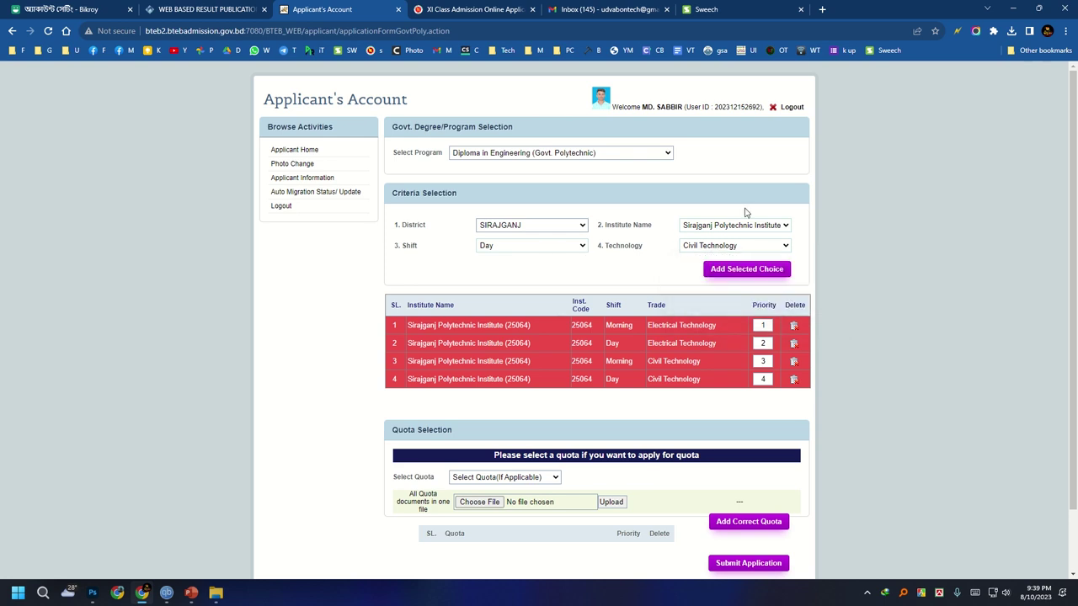
pyautogui.click(504, 229)
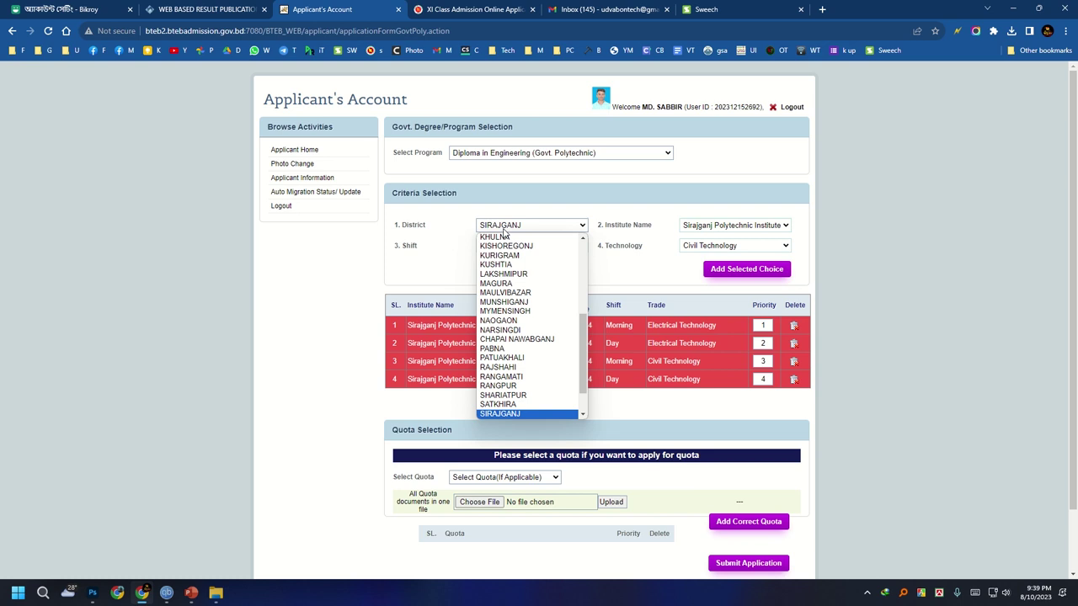
pyautogui.click(498, 367)
pyautogui.click(734, 225)
pyautogui.click(732, 245)
pyautogui.click(531, 245)
pyautogui.click(506, 264)
pyautogui.click(734, 245)
pyautogui.click(730, 268)
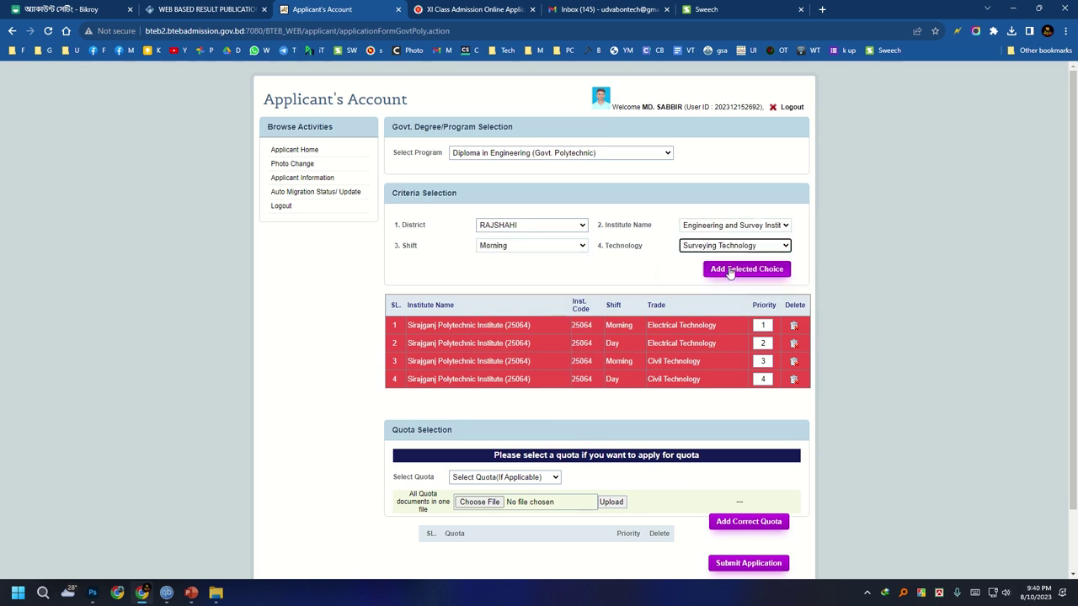
# Open the District list and scroll through it for the next choice's district.
pyautogui.click(531, 227)
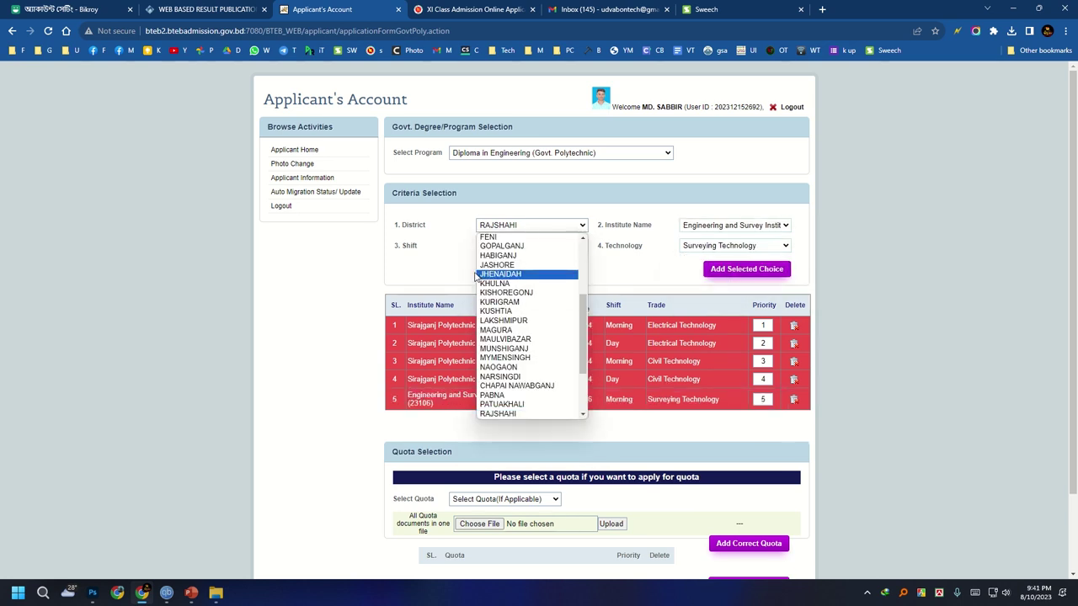
pyautogui.scroll(5, 516, 316)
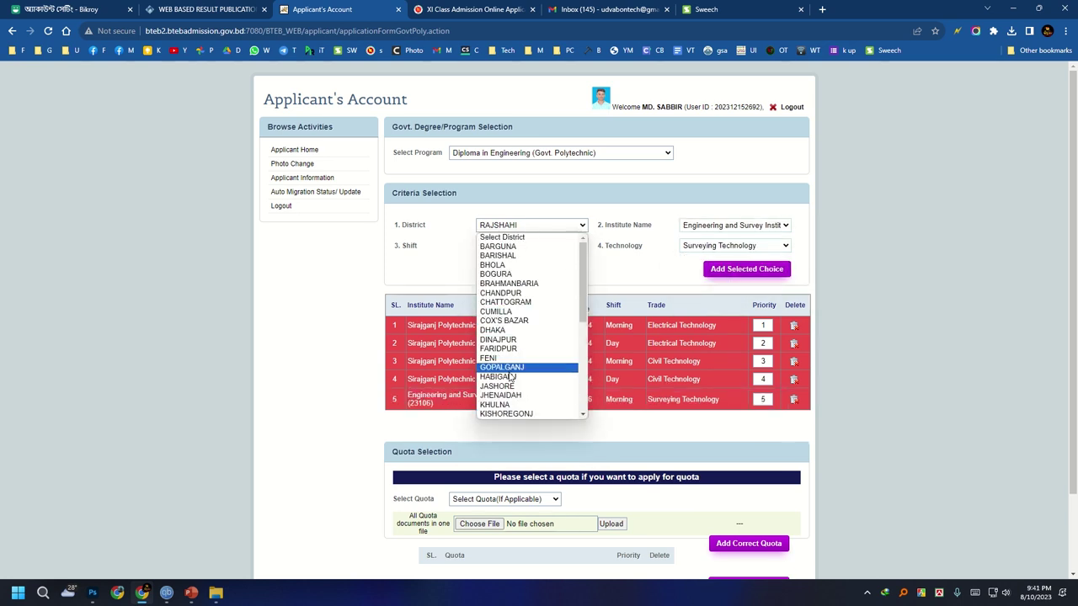
pyautogui.scroll(-5, 503, 361)
pyautogui.scroll(5, 505, 362)
pyautogui.scroll(-5, 521, 369)
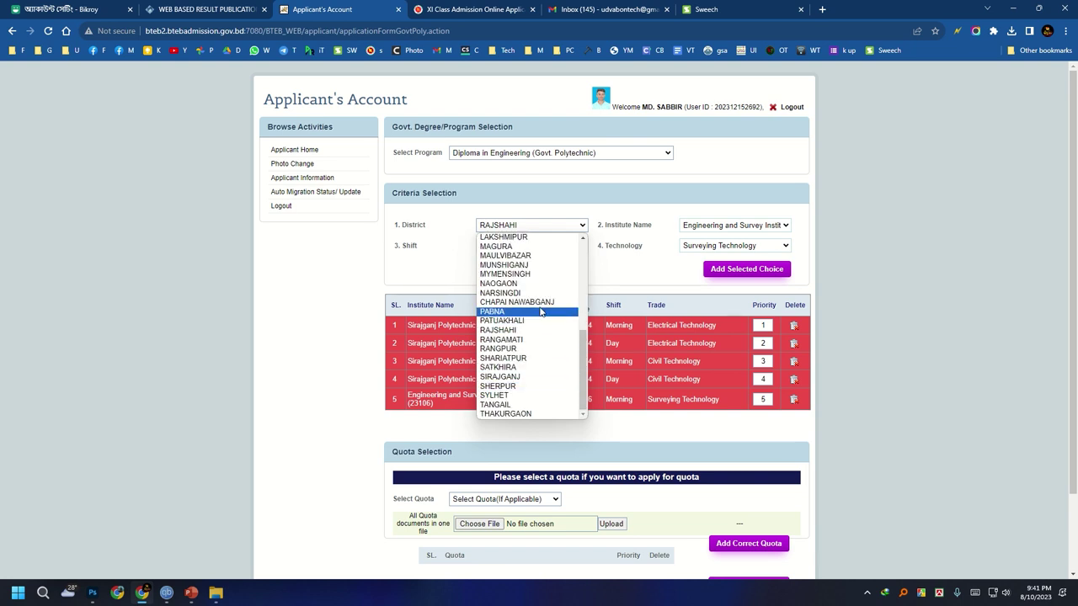
# Add Tangail Polytechnic Institute, Morning shift, Electrical Technology as choice 6.
pyautogui.click(522, 404)
pyautogui.click(727, 234)
pyautogui.click(724, 250)
pyautogui.click(545, 245)
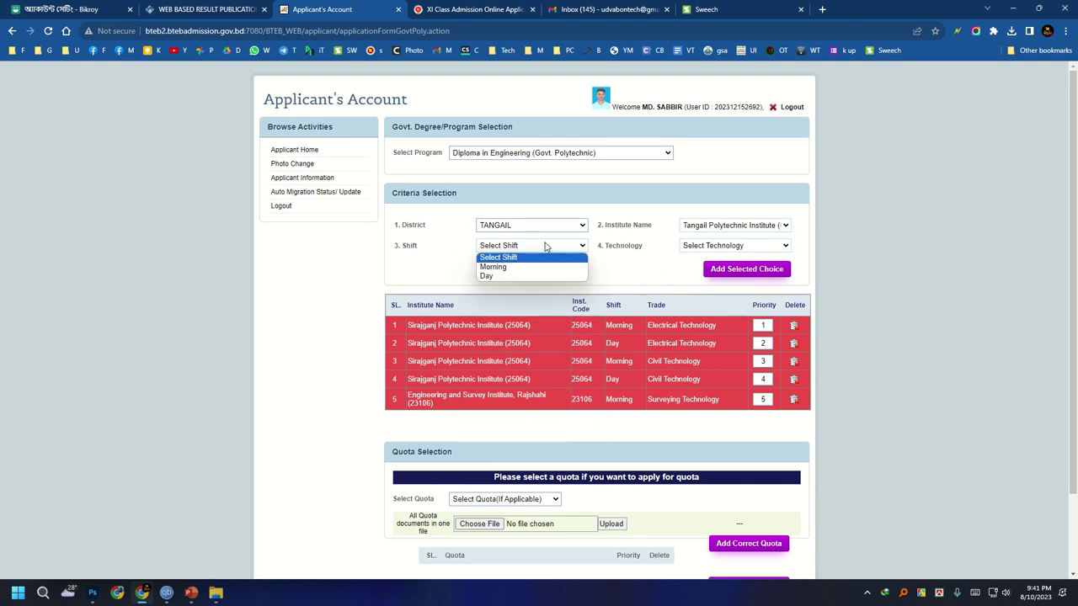
pyautogui.click(493, 267)
pyautogui.click(735, 245)
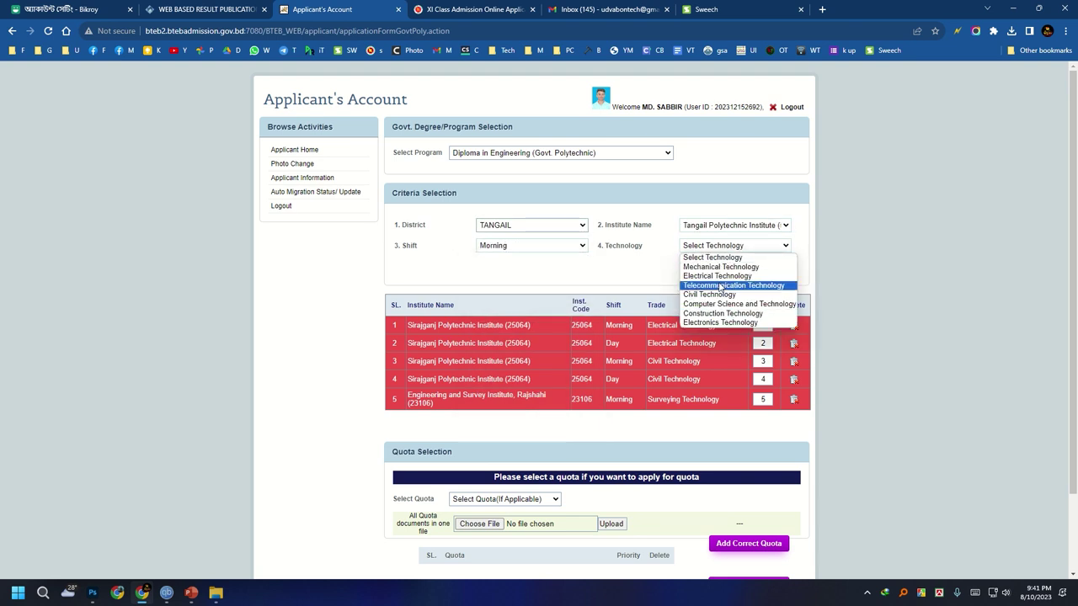
pyautogui.click(718, 277)
pyautogui.click(744, 269)
# Add Tangail Polytechnic Institute, Morning shift, Civil Technology as choice 7.
pyautogui.click(531, 245)
pyautogui.click(492, 276)
pyautogui.click(734, 245)
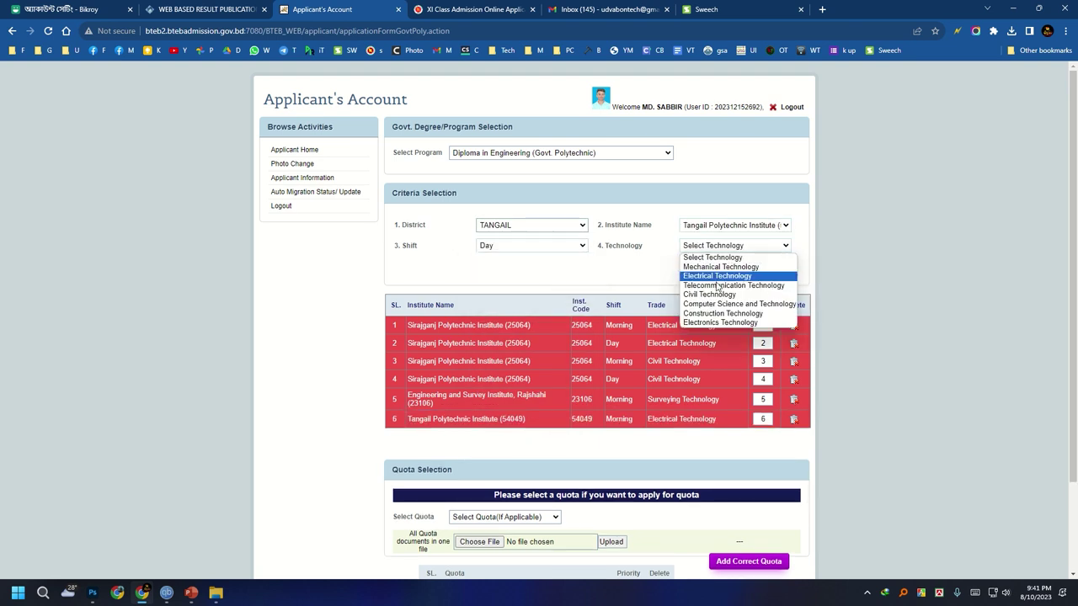
pyautogui.click(619, 265)
pyautogui.click(555, 244)
pyautogui.click(688, 242)
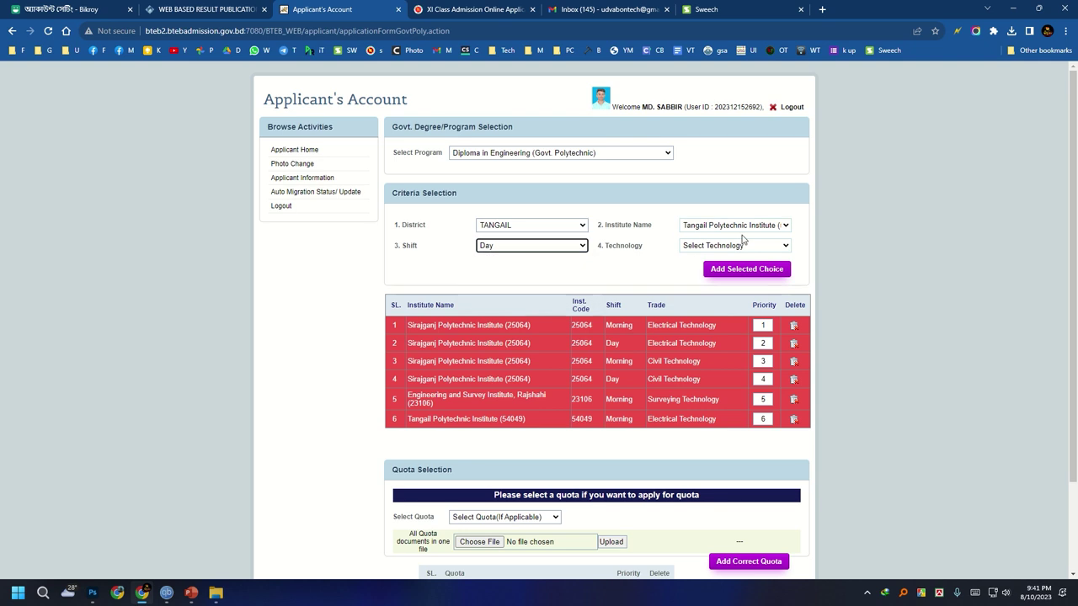
pyautogui.click(738, 227)
pyautogui.click(690, 236)
pyautogui.click(707, 246)
pyautogui.click(507, 246)
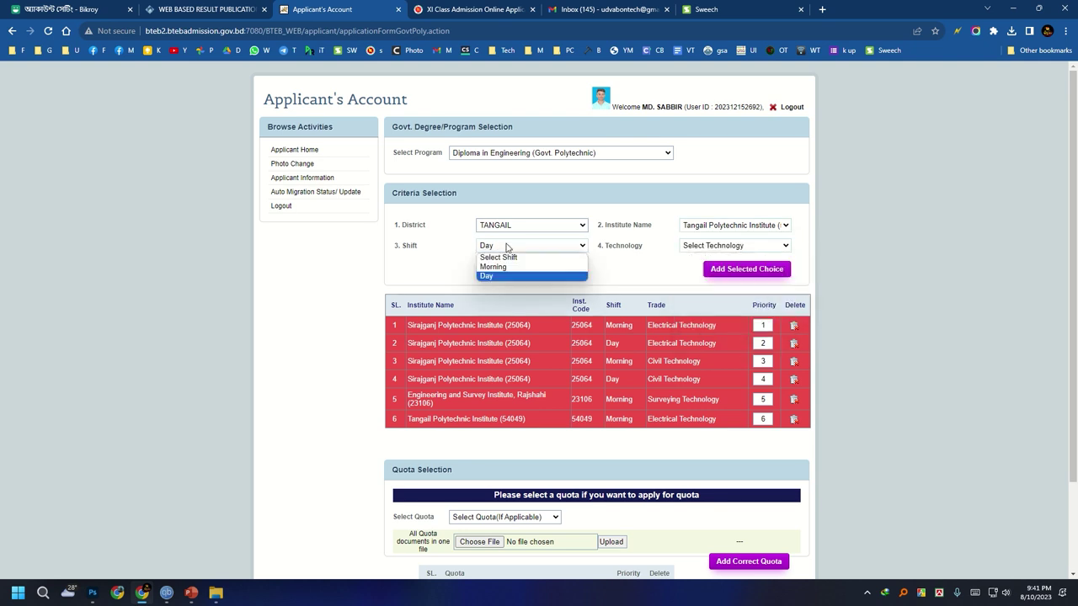
pyautogui.click(492, 267)
pyautogui.click(734, 245)
pyautogui.click(716, 295)
pyautogui.click(746, 269)
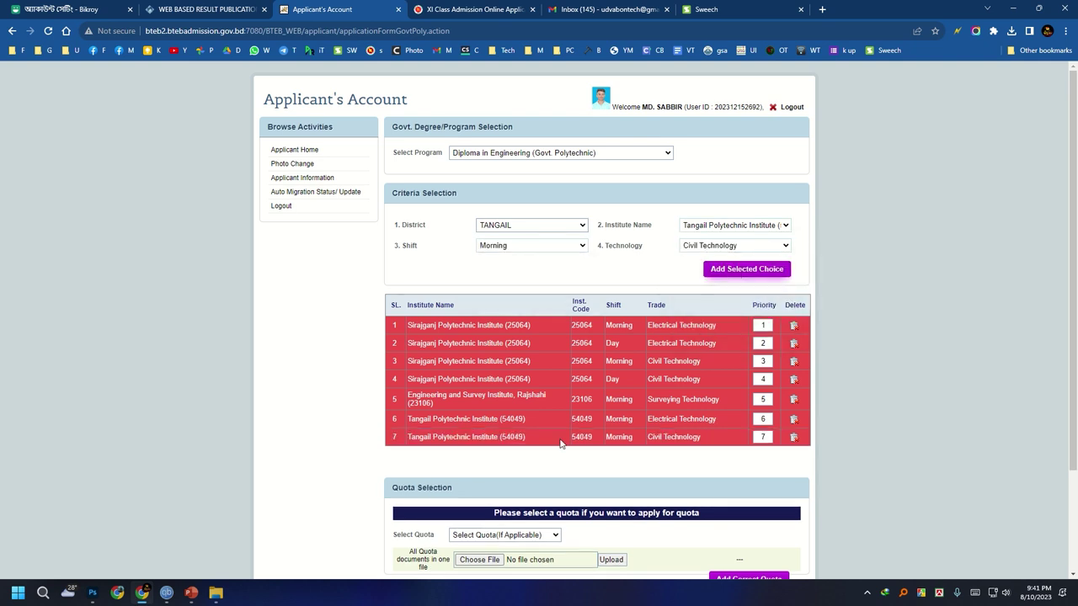
# Add Bogura Polytechnic Institute Morning Electrical Technology as choice 8, then select Civil Technology.
pyautogui.click(515, 226)
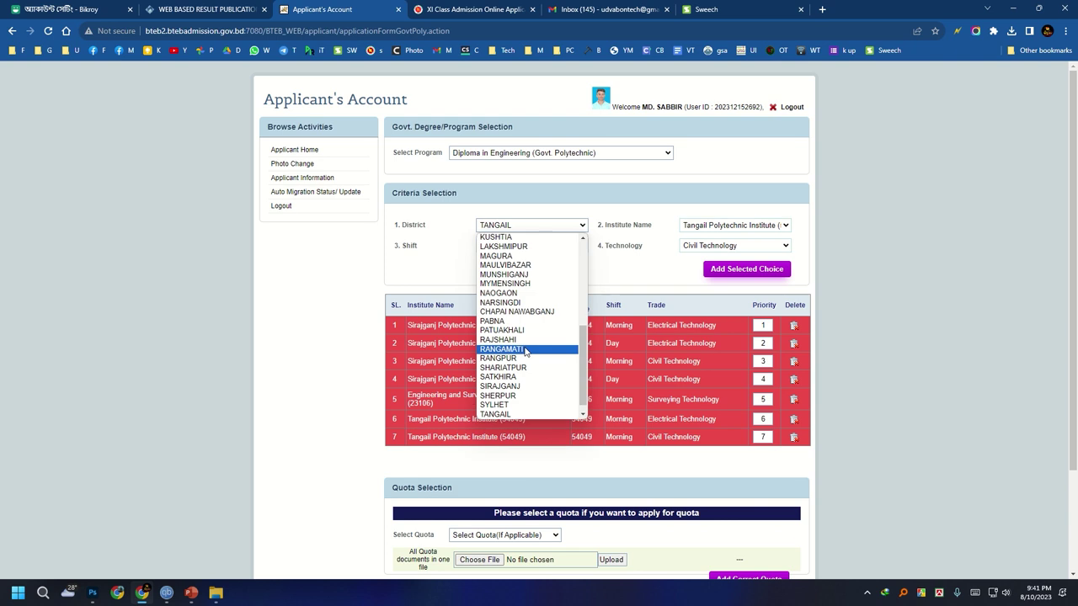
pyautogui.scroll(5, 514, 353)
pyautogui.click(497, 274)
pyautogui.click(735, 225)
pyautogui.click(703, 247)
pyautogui.click(530, 245)
pyautogui.click(493, 266)
pyautogui.click(734, 245)
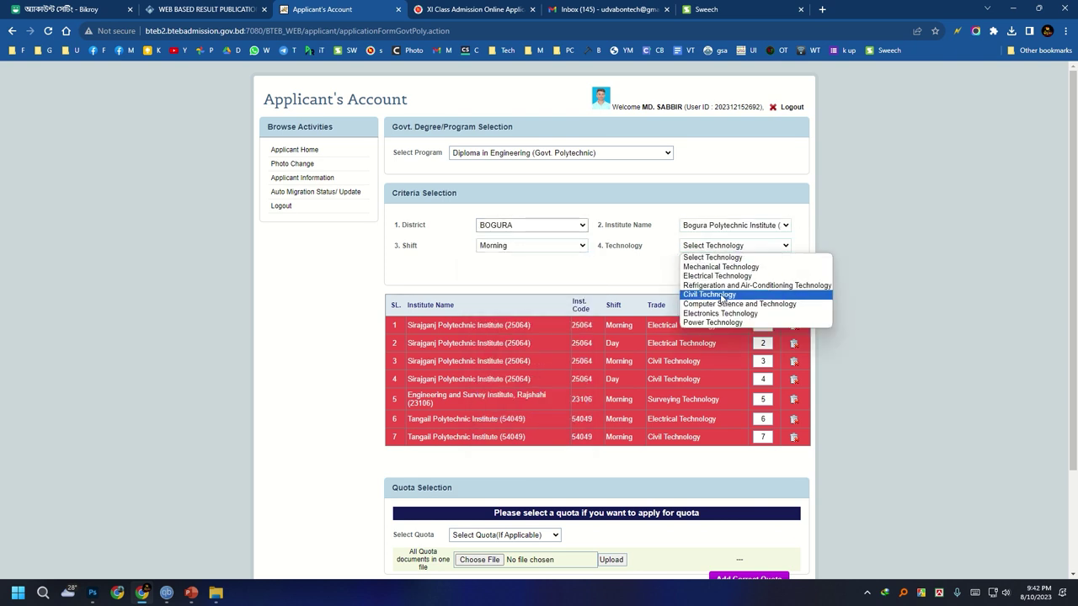
pyautogui.click(716, 275)
pyautogui.click(746, 269)
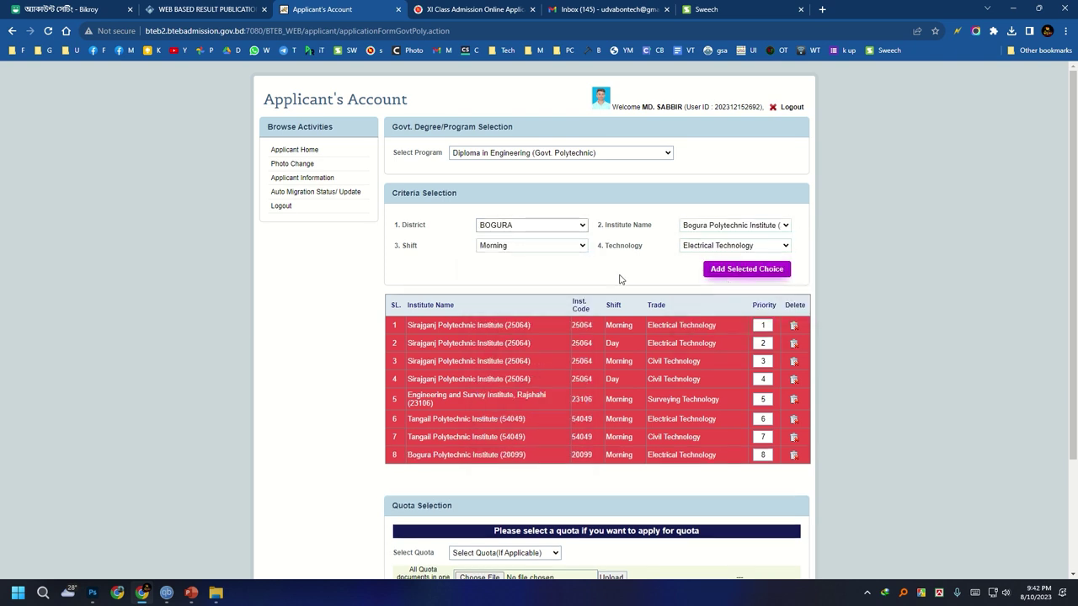
pyautogui.click(735, 245)
pyautogui.click(704, 294)
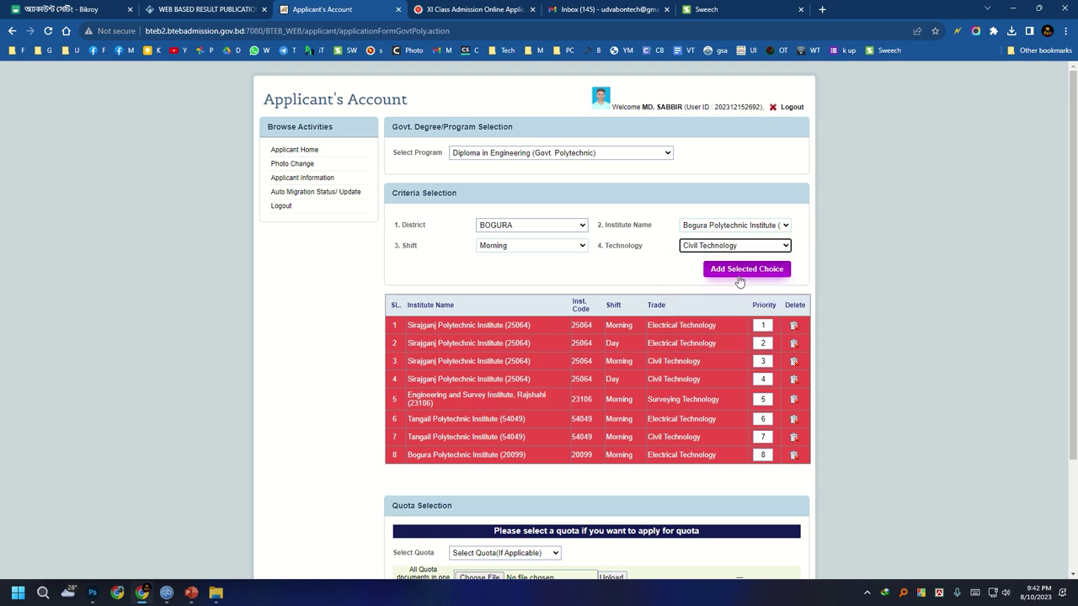
# Add Bogura Civil Technology as choice 9 and confirm the 'Application Successfully Received' alert.
pyautogui.click(711, 271)
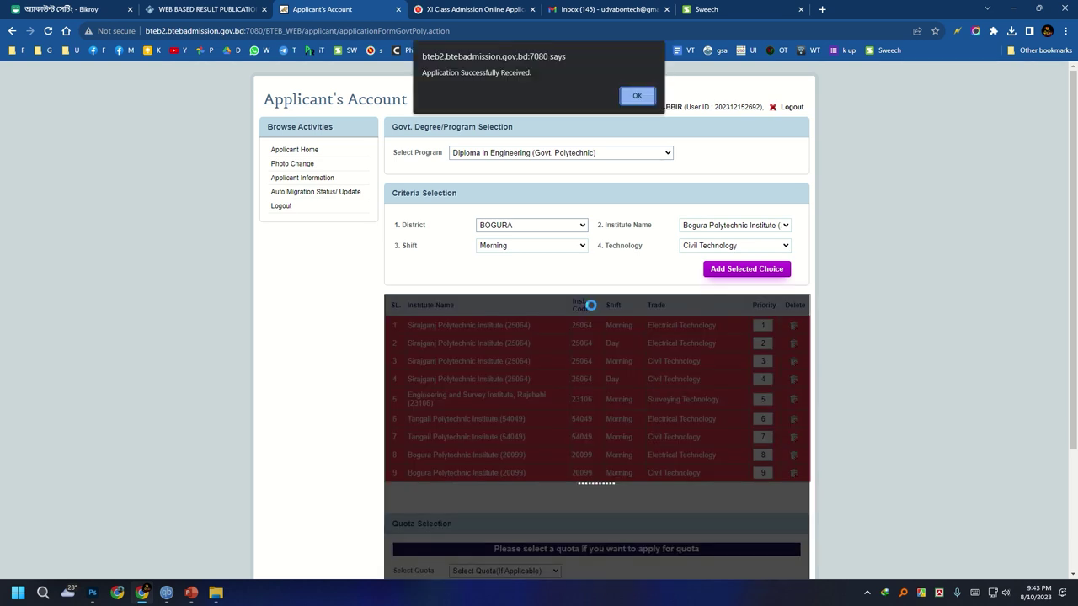
pyautogui.click(637, 96)
pyautogui.scroll(-3, 658, 379)
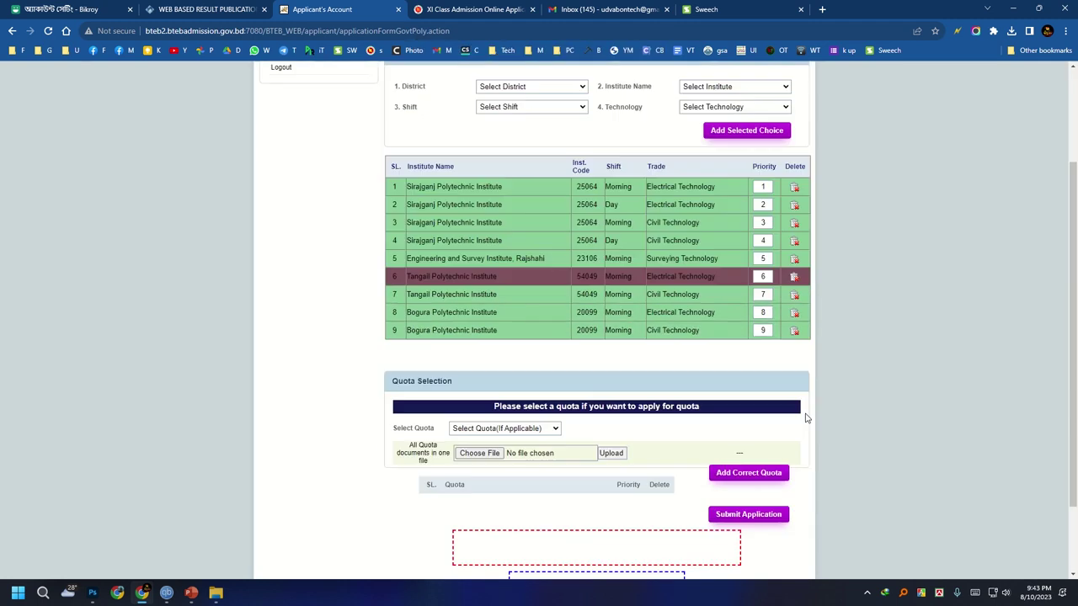
pyautogui.scroll(3, 666, 487)
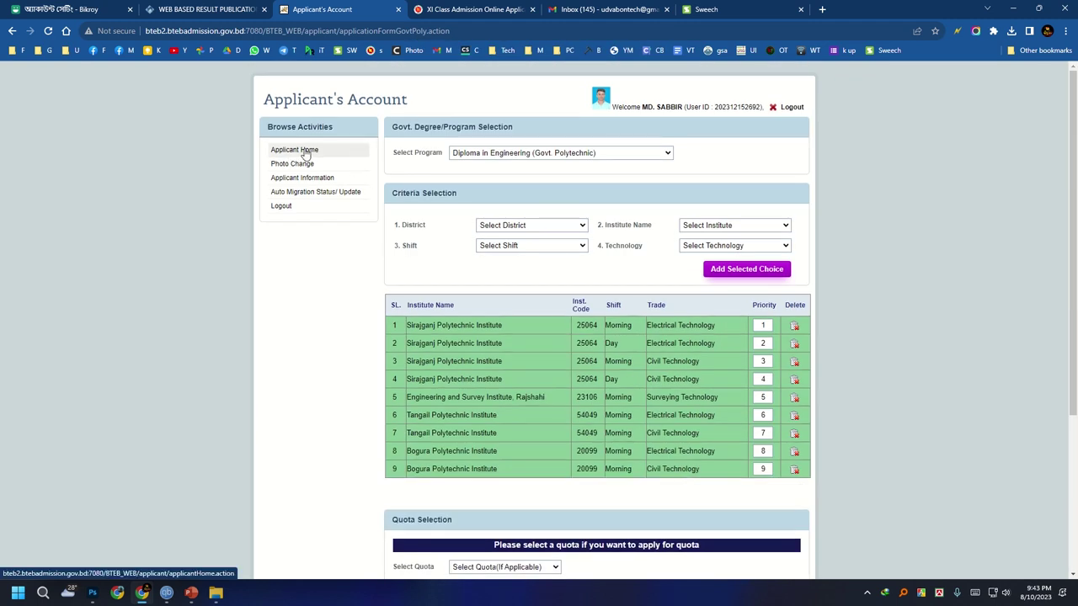
# Open the Govt. (Polytechnic) Diploma applicant summary from Applicant Home.
pyautogui.click(306, 153)
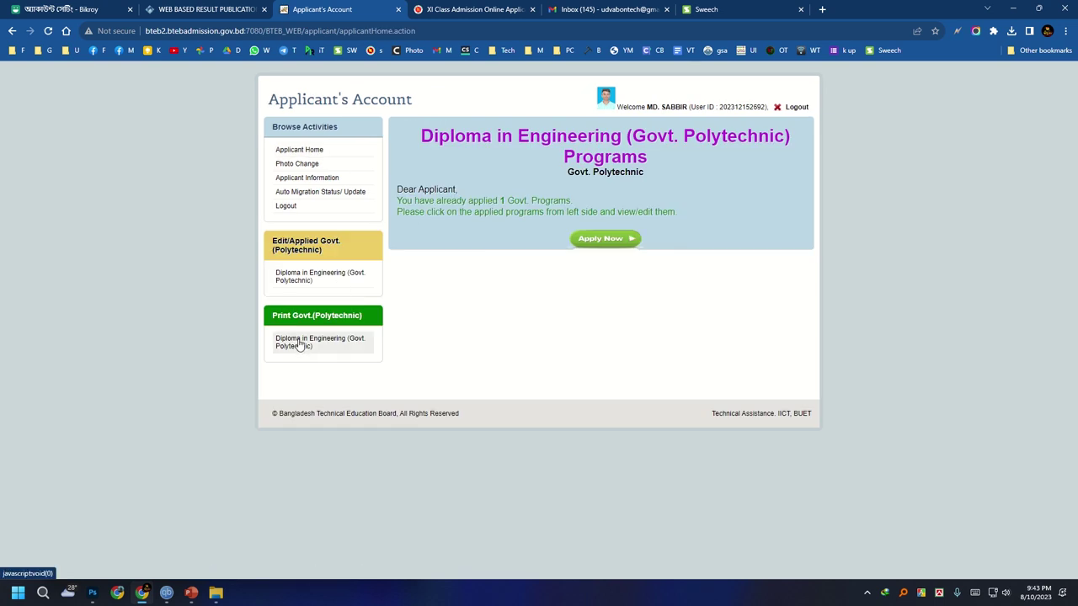
pyautogui.click(300, 344)
pyautogui.scroll(-2, 281, 276)
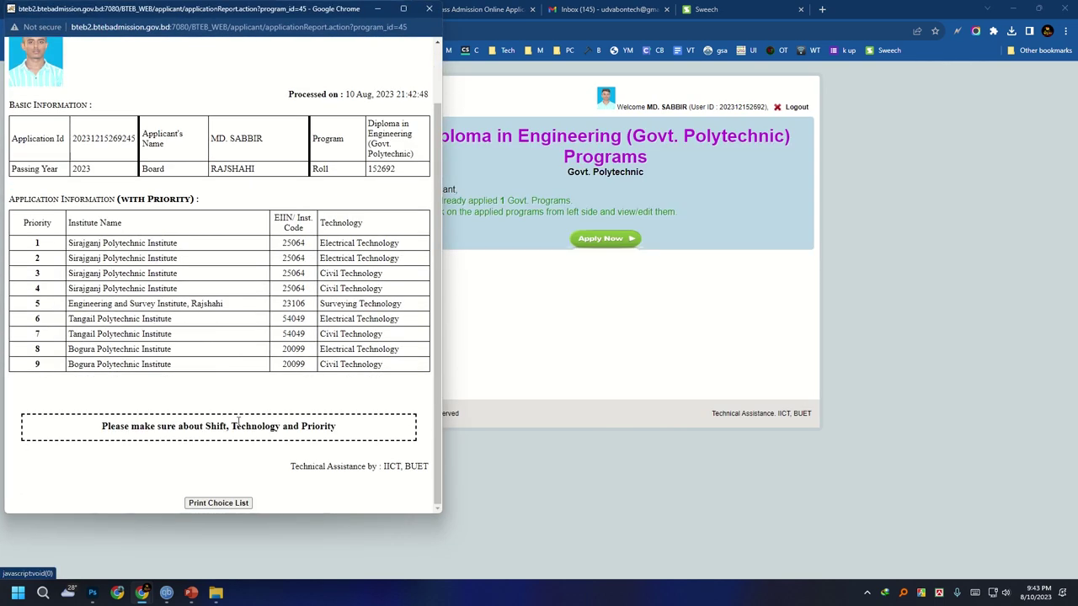
# Print the nine-choice list and close the report window.
pyautogui.click(221, 503)
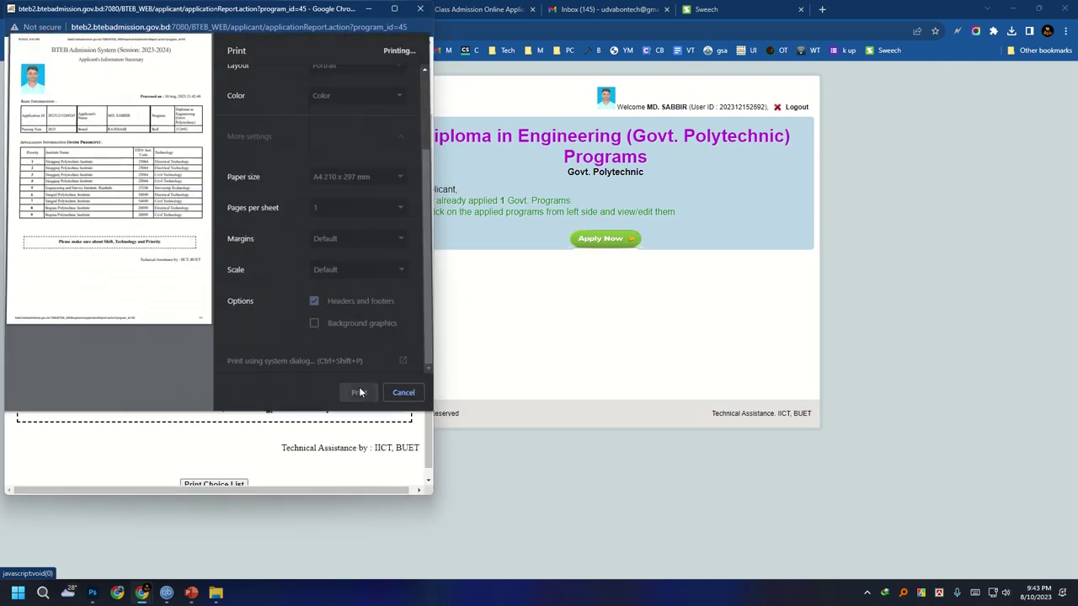
pyautogui.click(360, 387)
pyautogui.scroll(1, 320, 240)
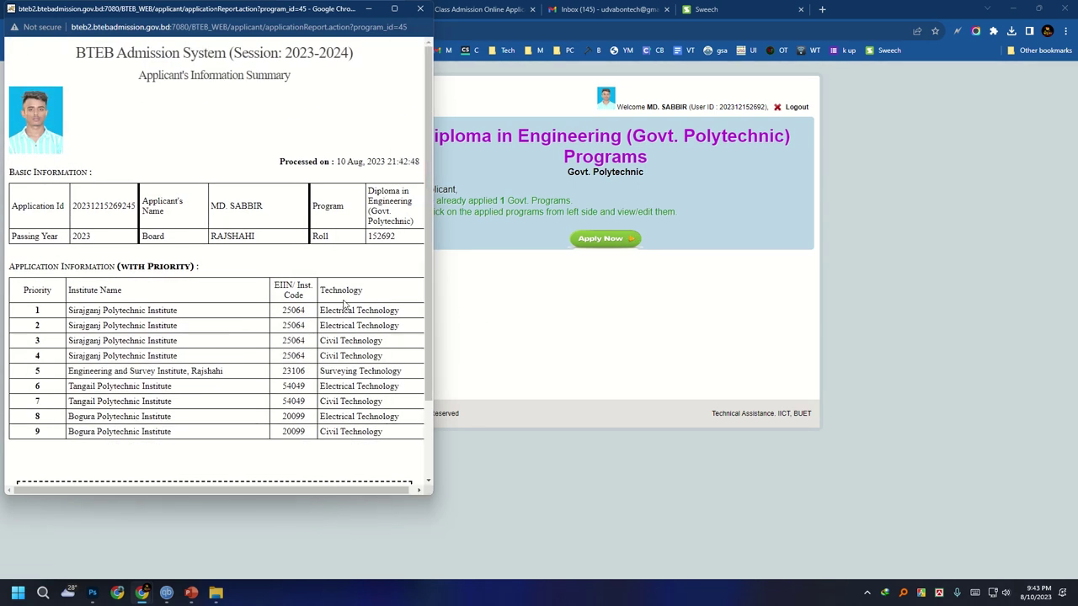
pyautogui.click(421, 8)
pyautogui.click(363, 35)
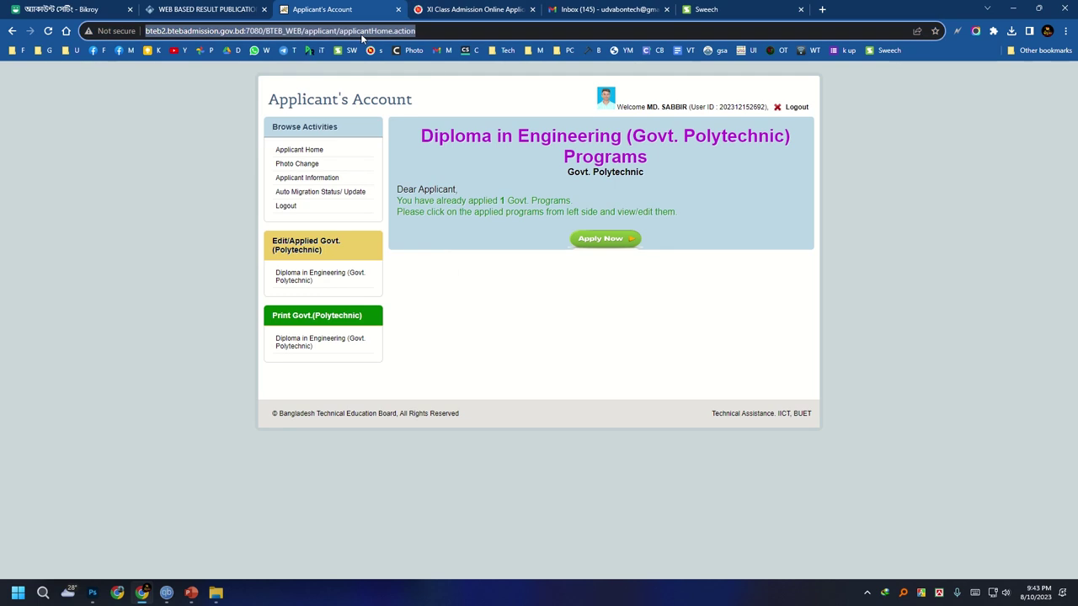
# Reopen the applied Diploma in Engineering, paste the copied code into the address, and view the Application ID.
pyautogui.click(302, 248)
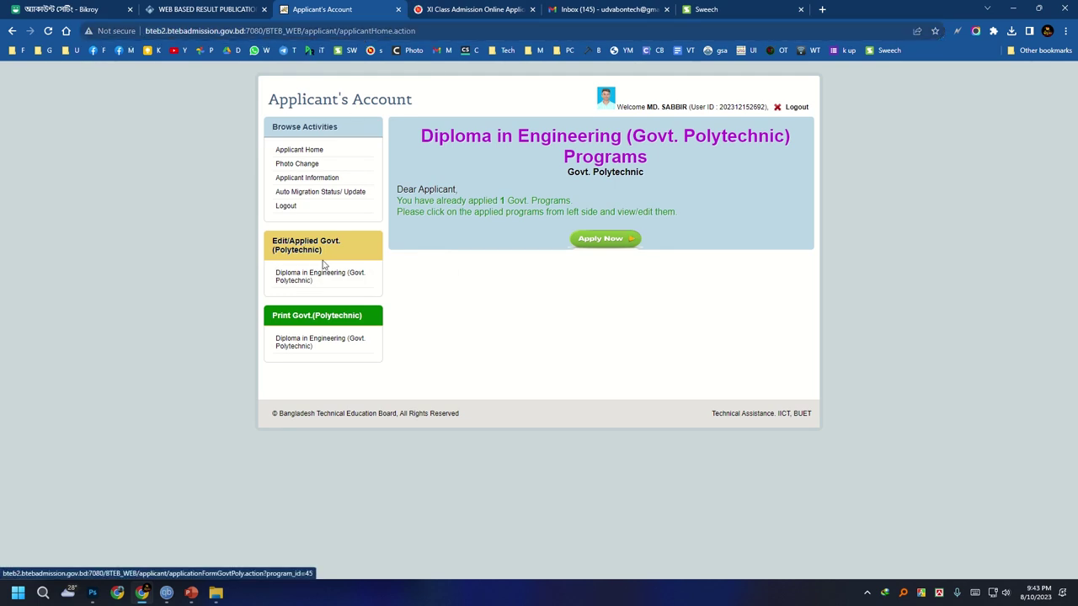
pyautogui.click(310, 277)
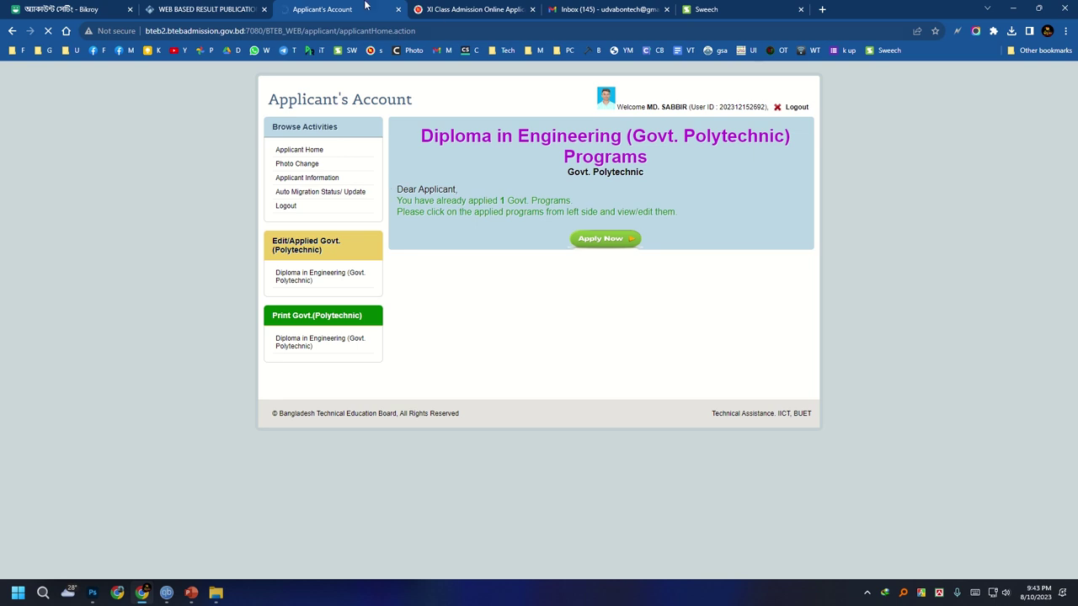
pyautogui.rightClick(303, 31)
pyautogui.click(338, 125)
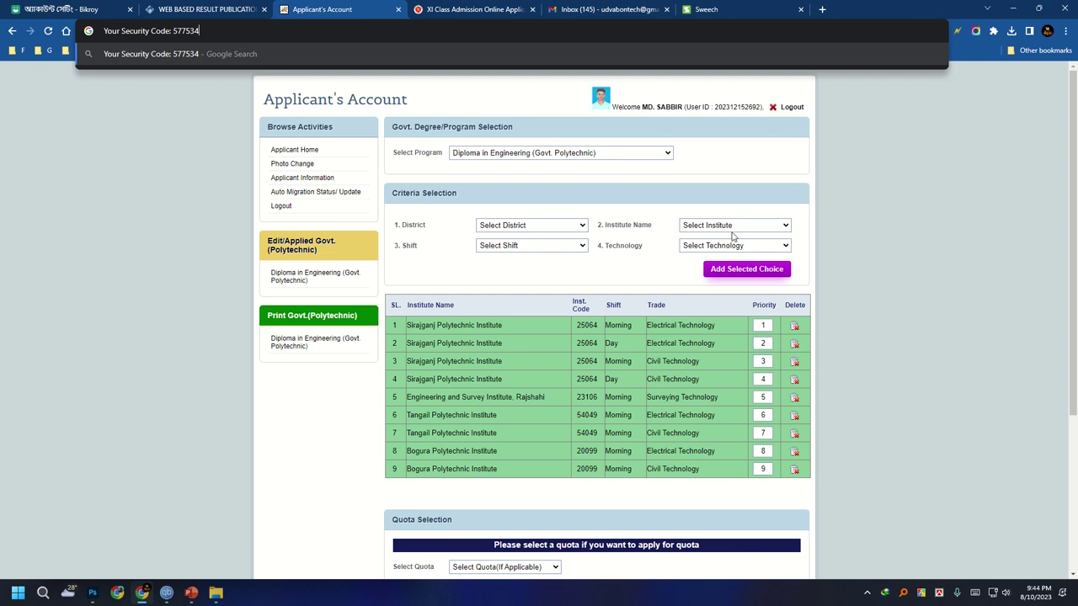
pyautogui.scroll(-3, 603, 553)
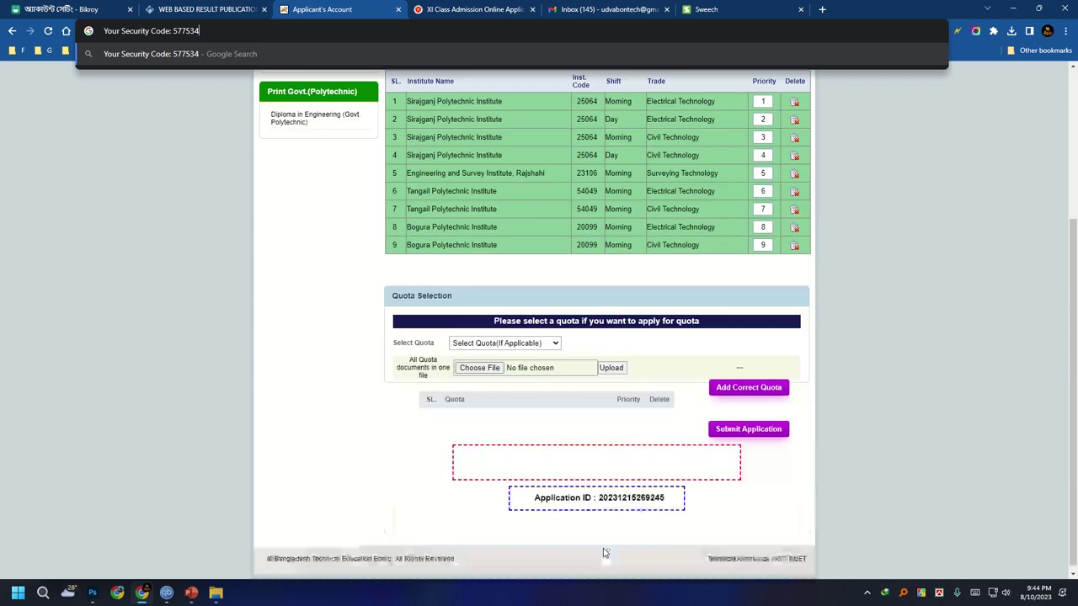
pyautogui.scroll(3, 593, 486)
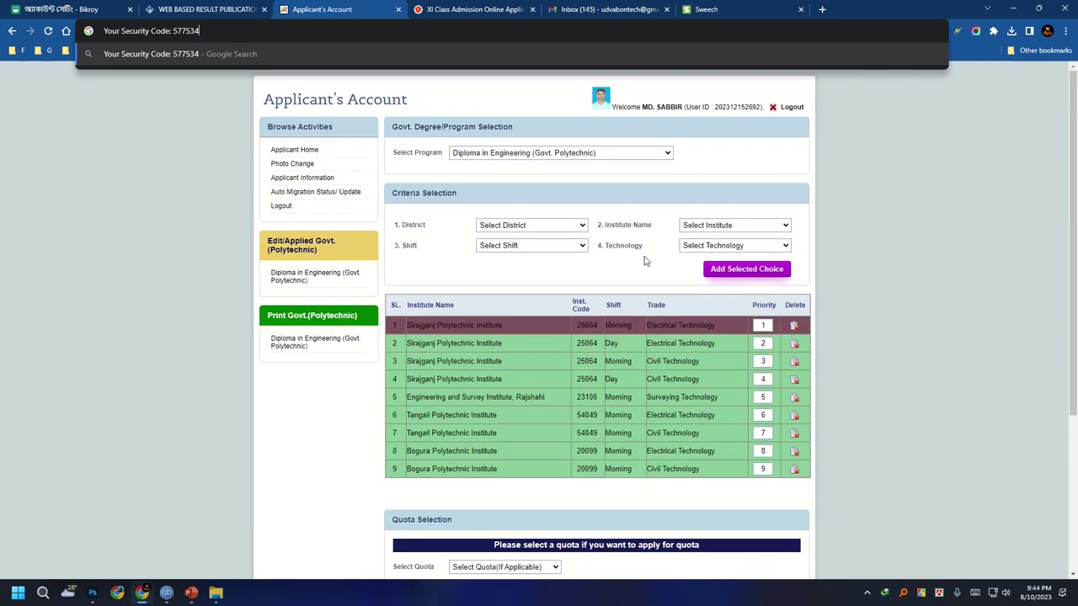